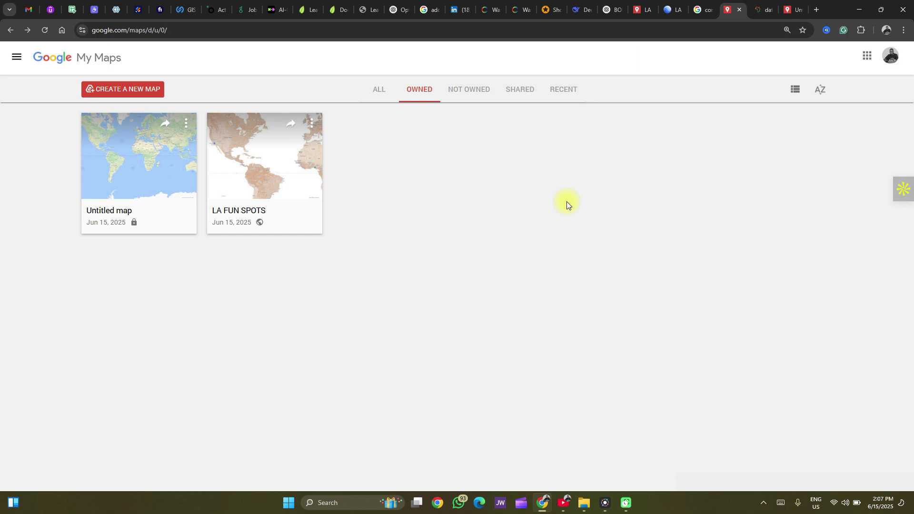
Step: Open a new Chrome tab and search 'google my maps' to reach the My Maps home page
key("ctrl+t")
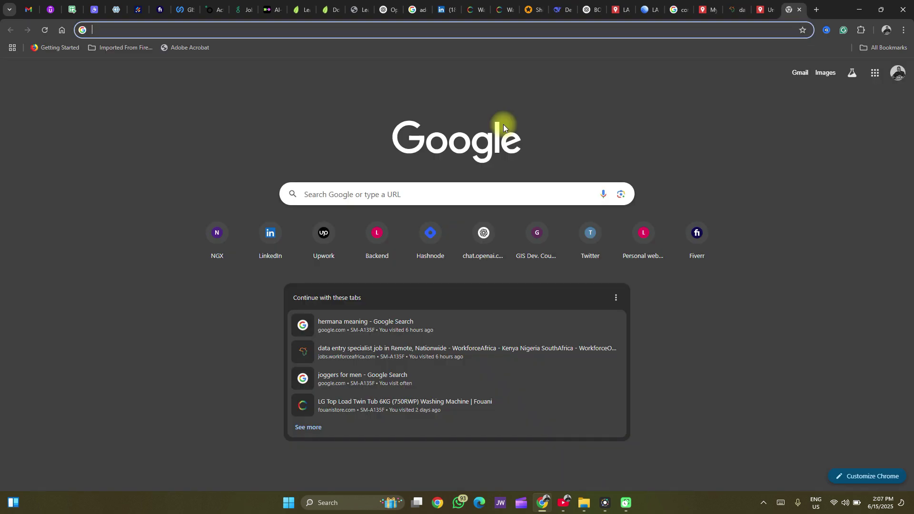
type("goog")
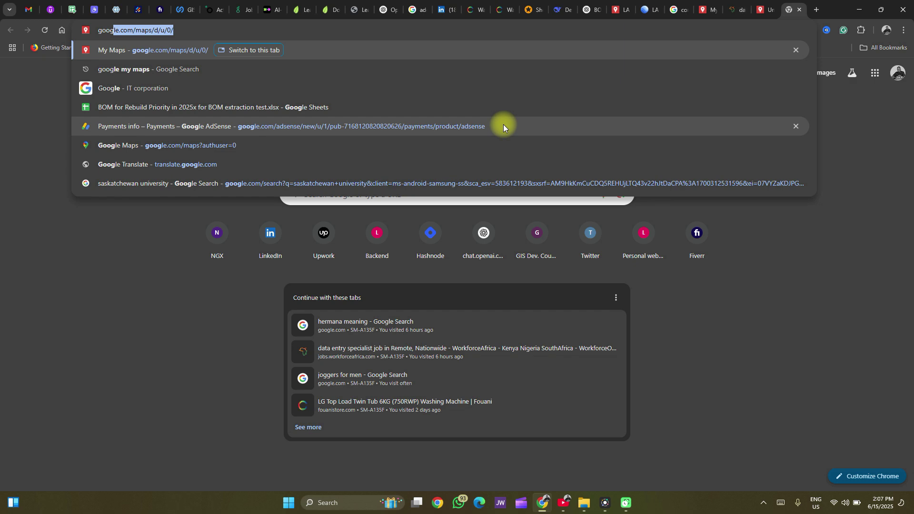
type("le")
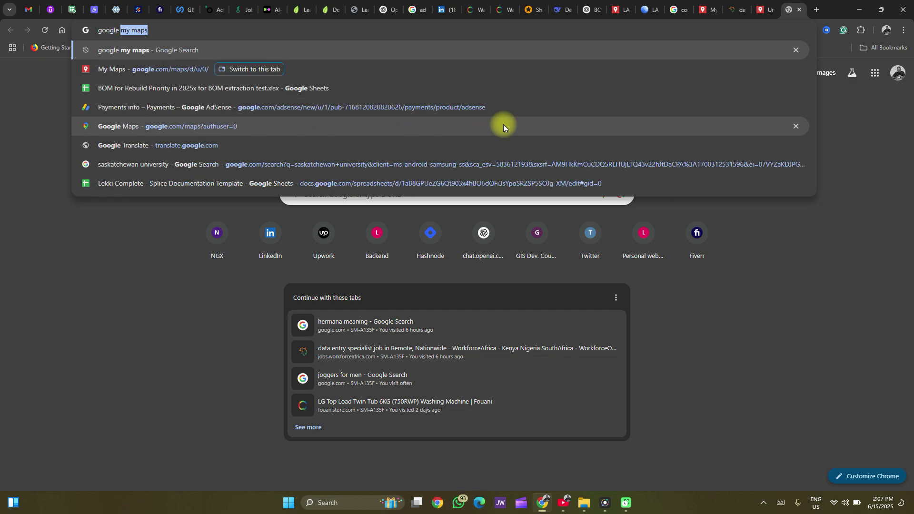
key("Return")
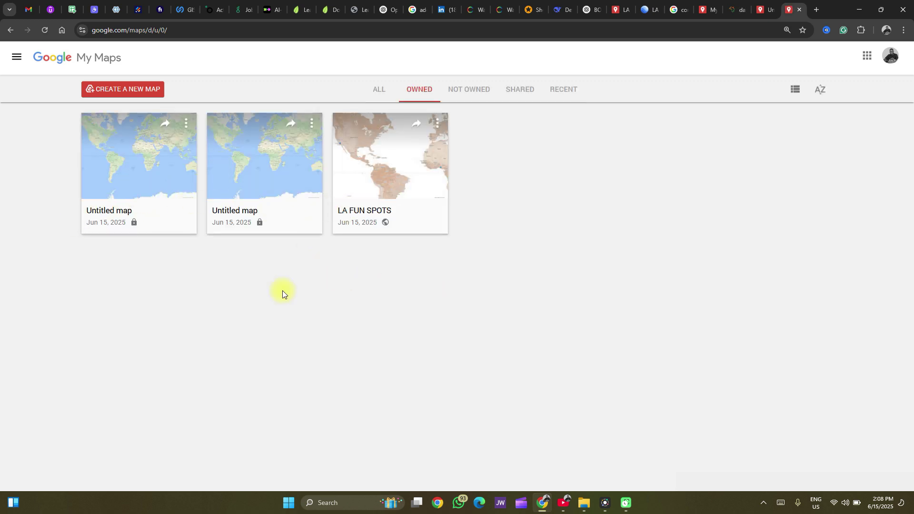
Step: Create a new untitled map in My Maps
left_click(90, 89)
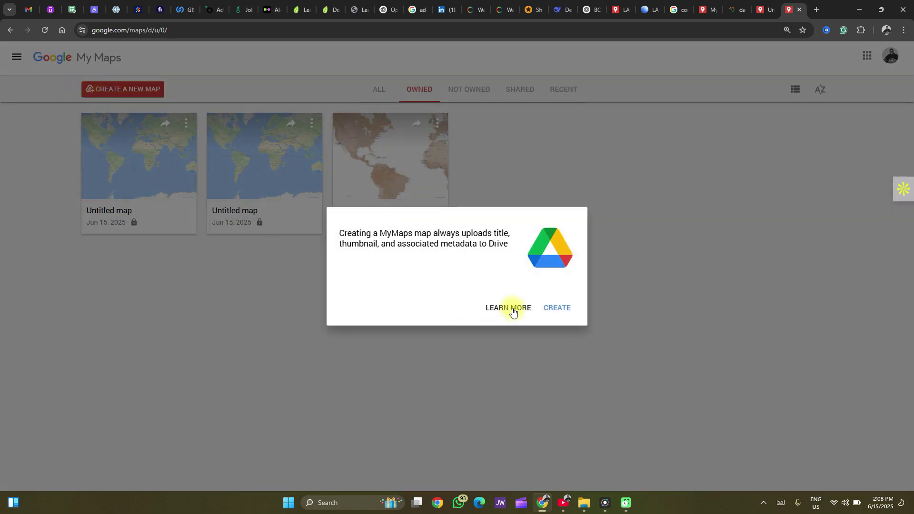
left_click(557, 308)
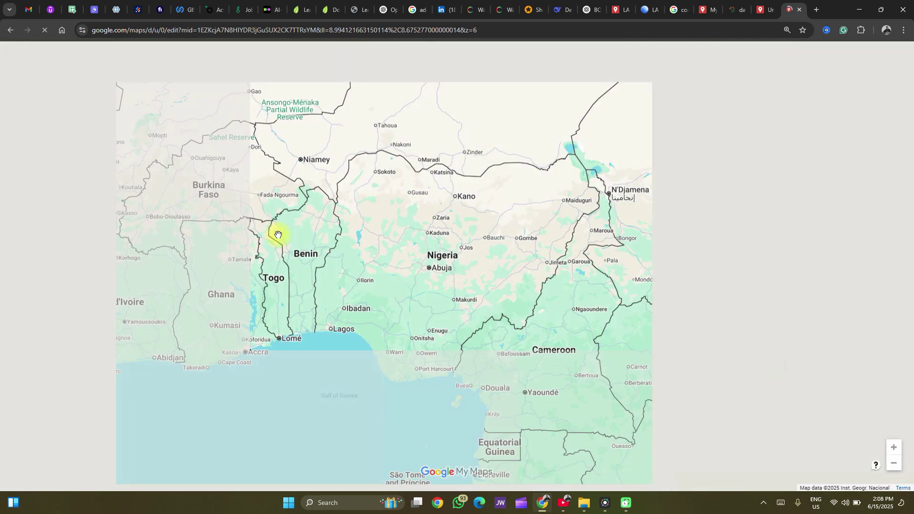
scroll(277, 238, "down", 3)
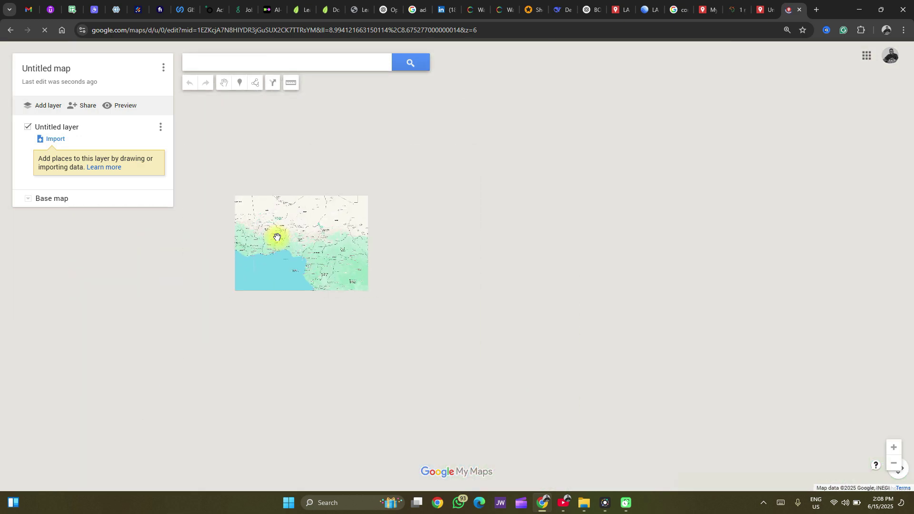
scroll(277, 238, "down", 1)
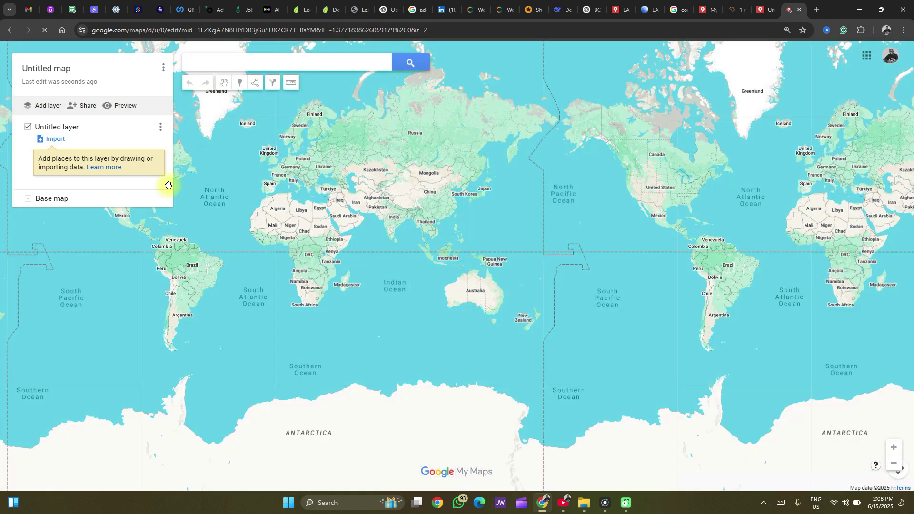
Step: Search for Los Angeles and zoom in on the downtown streets
left_click(202, 68)
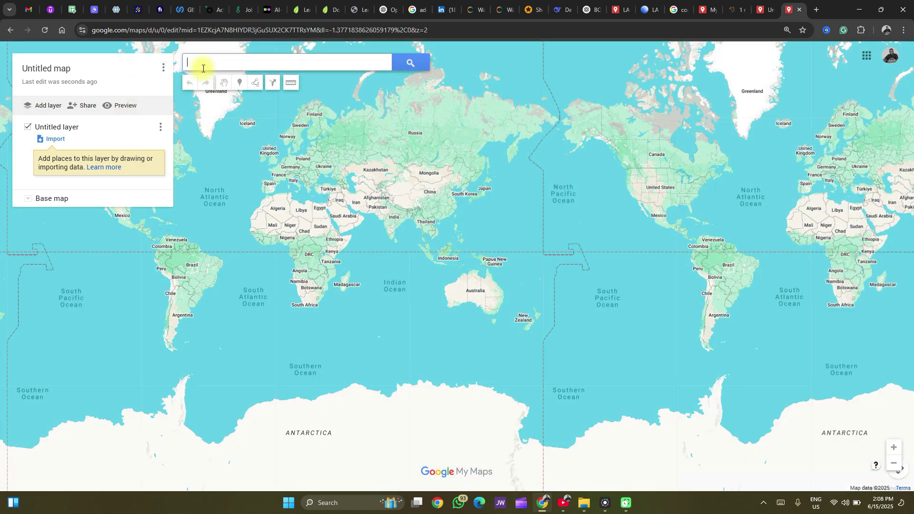
type("los")
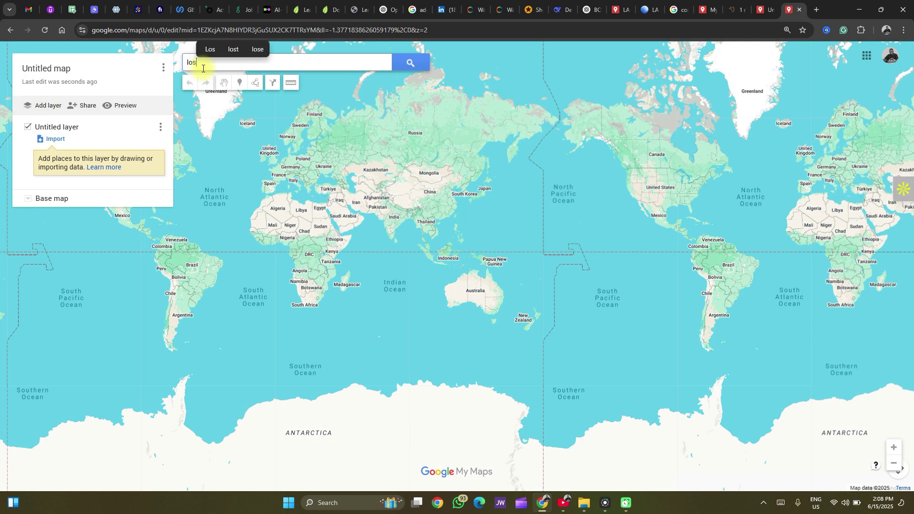
type(" an")
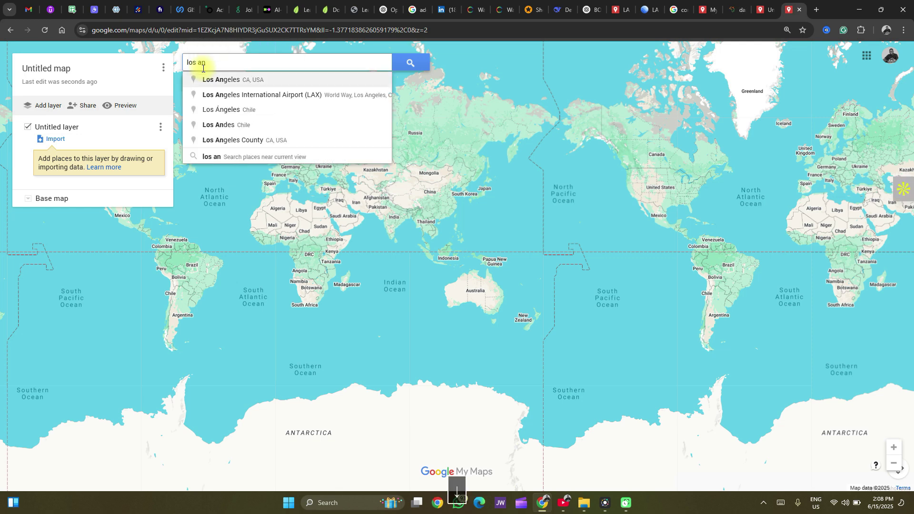
key("Return")
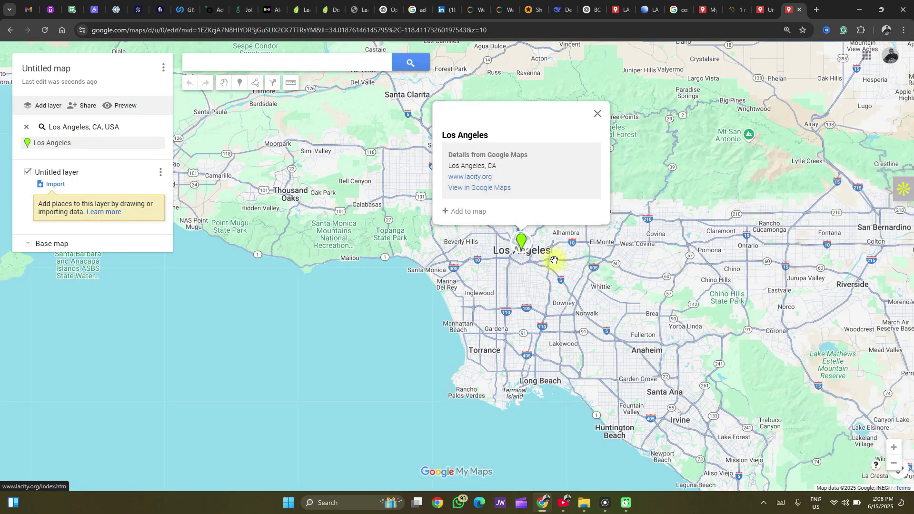
scroll(546, 257, "up", 1)
scroll(484, 258, "up", 3)
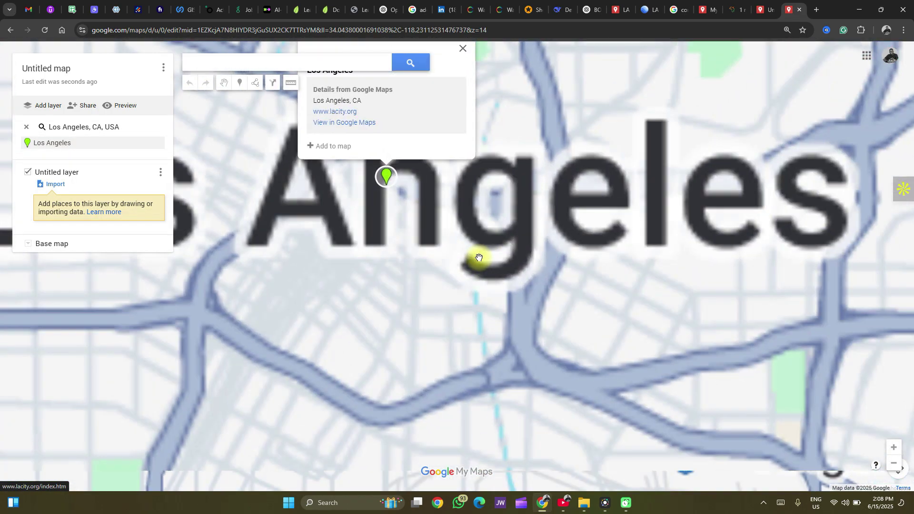
scroll(457, 243, "up", 2)
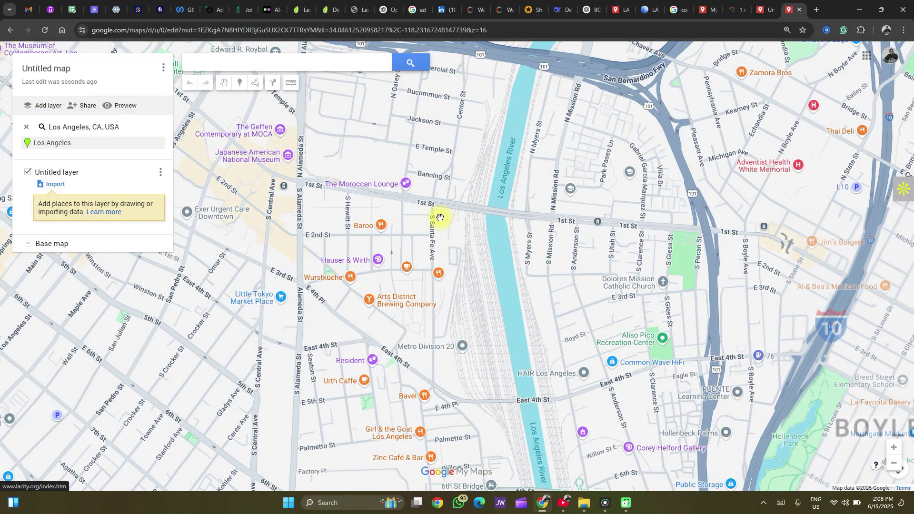
scroll(436, 215, "up", 1)
left_click_drag(394, 239, 535, 200)
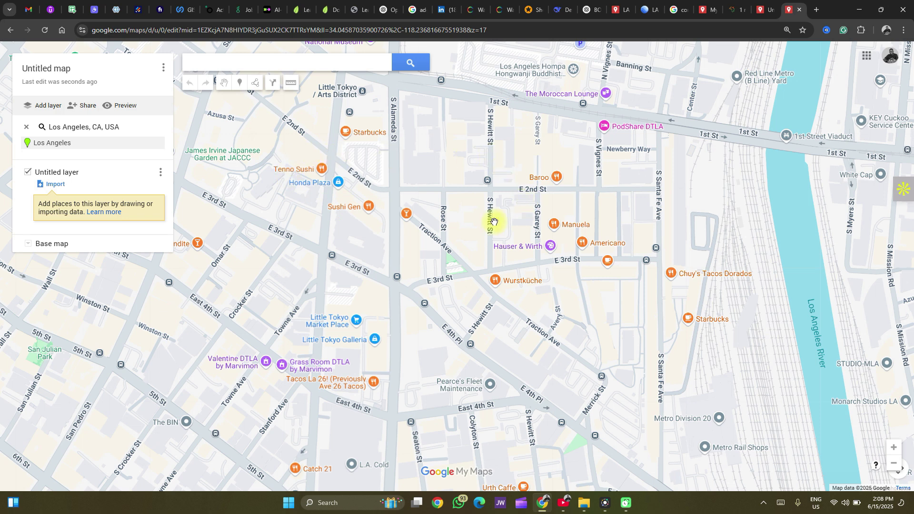
mouse_move(58, 148)
Step: Title the map 'Los Angeles', then open the Sushi Gen restaurant's details
left_click(52, 73)
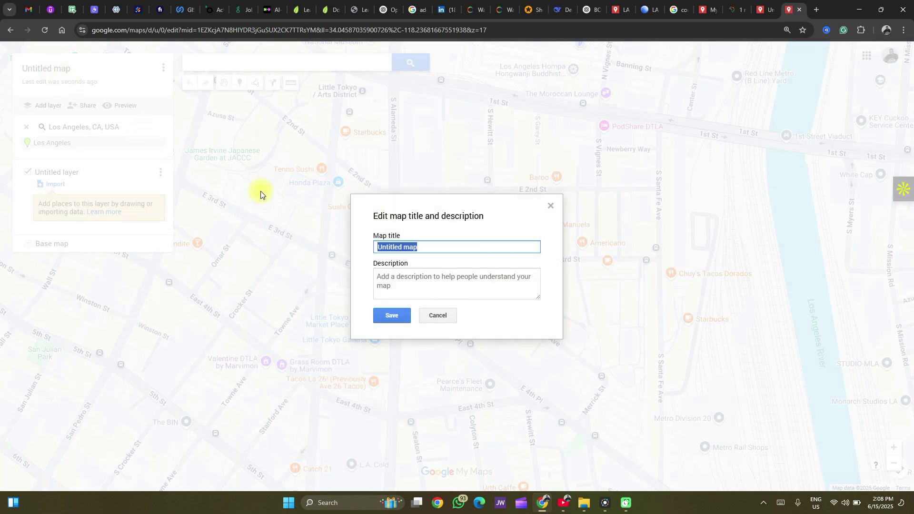
type("Los")
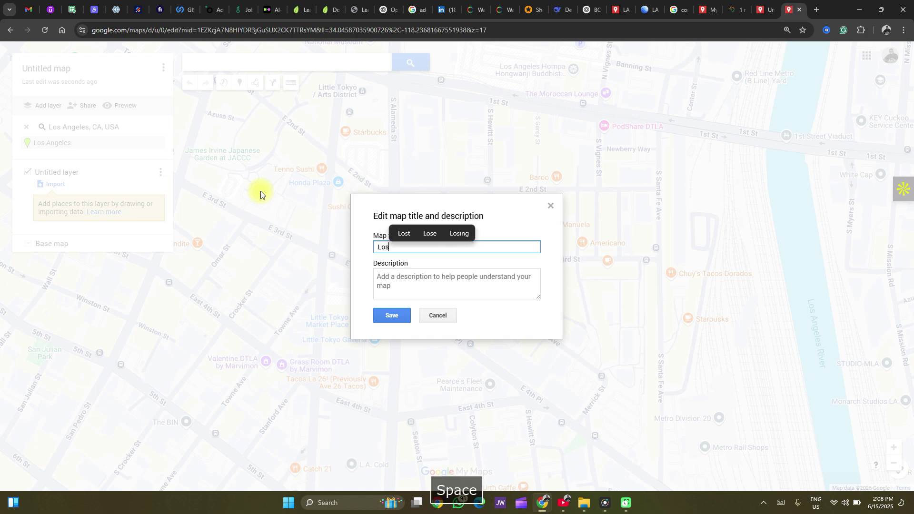
type(" Angele")
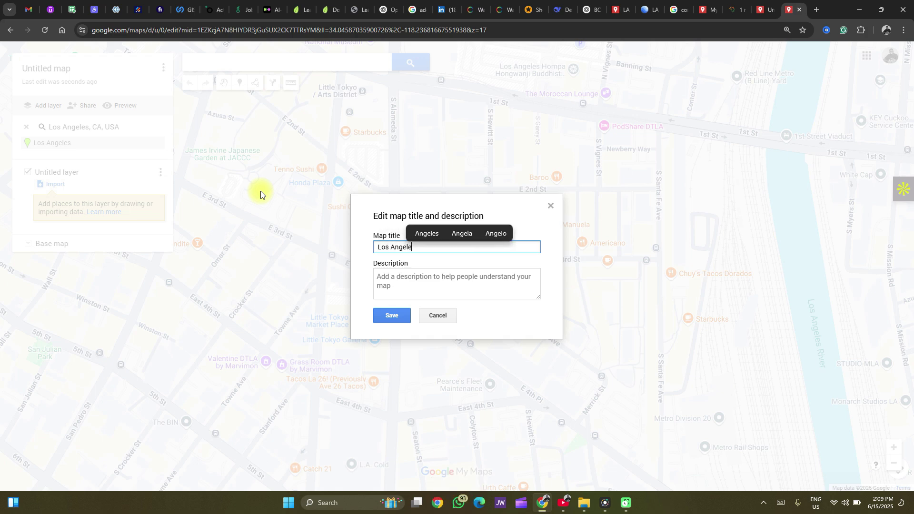
type("s")
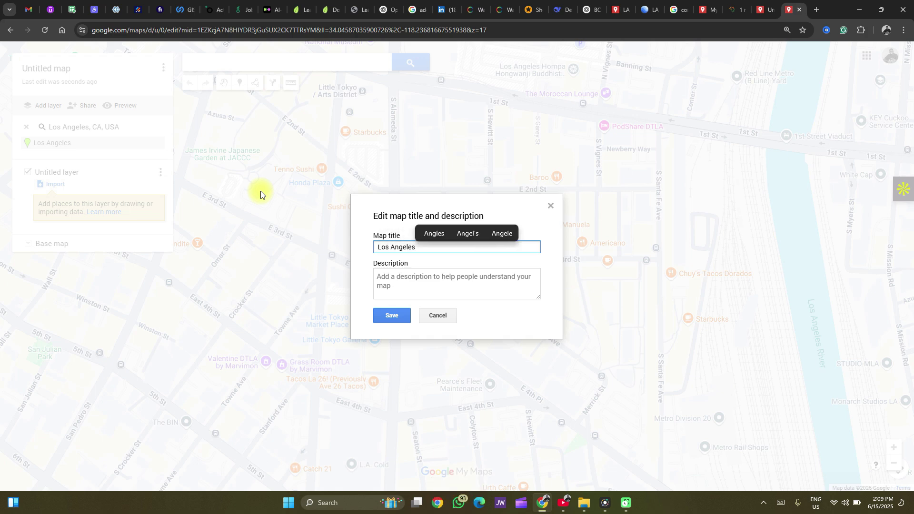
key("Return")
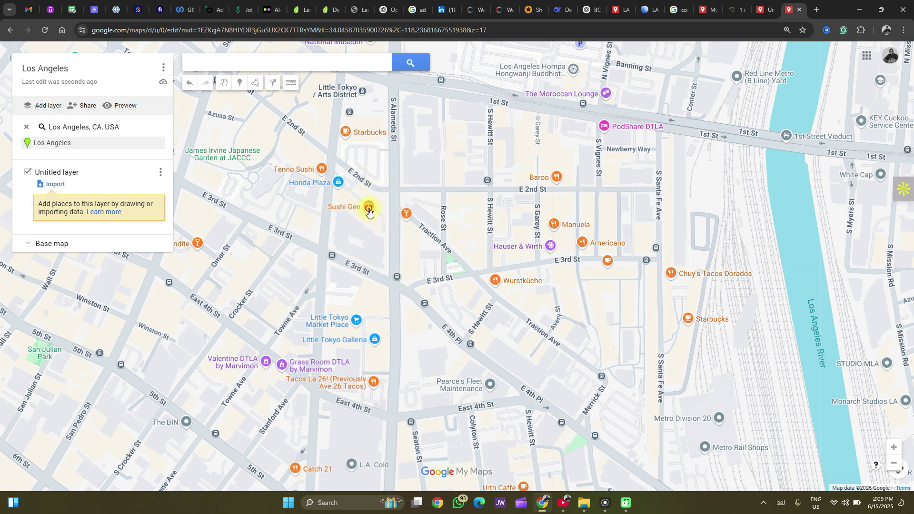
left_click(368, 210)
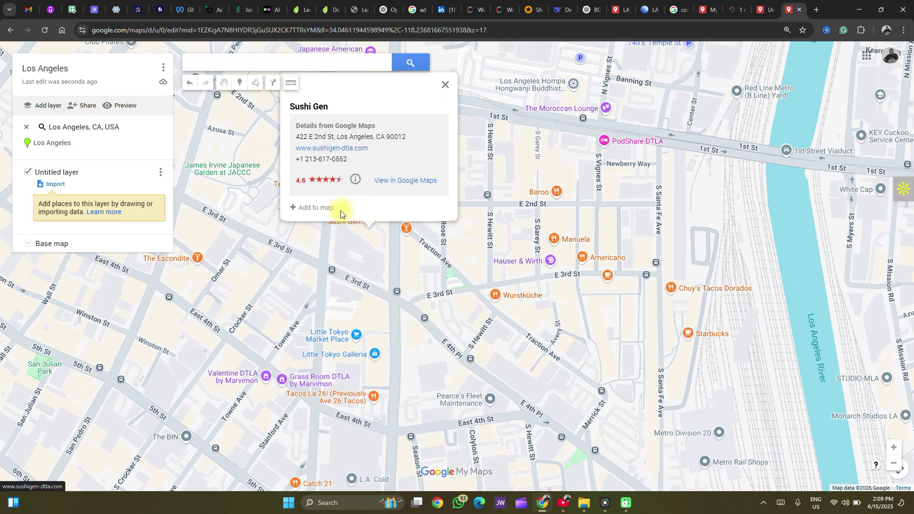
Step: Add Sushi Gen to the map and rename the untitled layer to 'Food Spots'
left_click(323, 209)
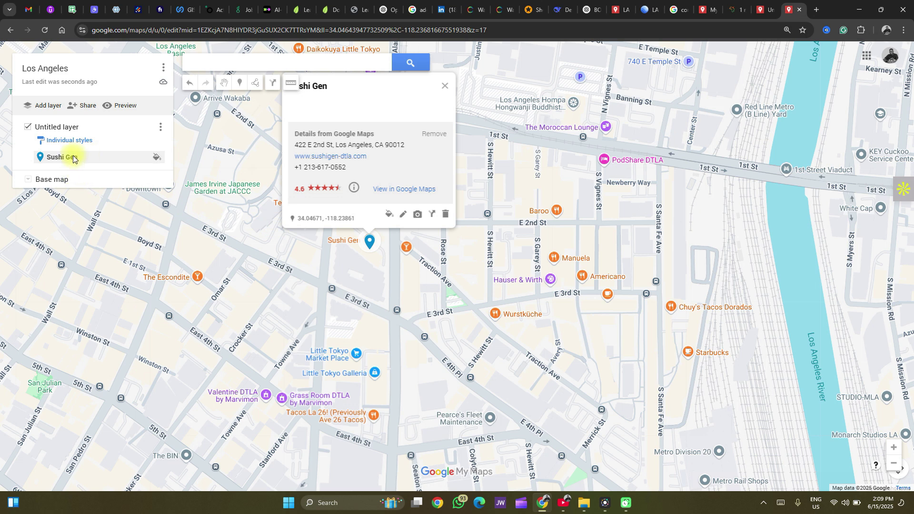
left_click(161, 131)
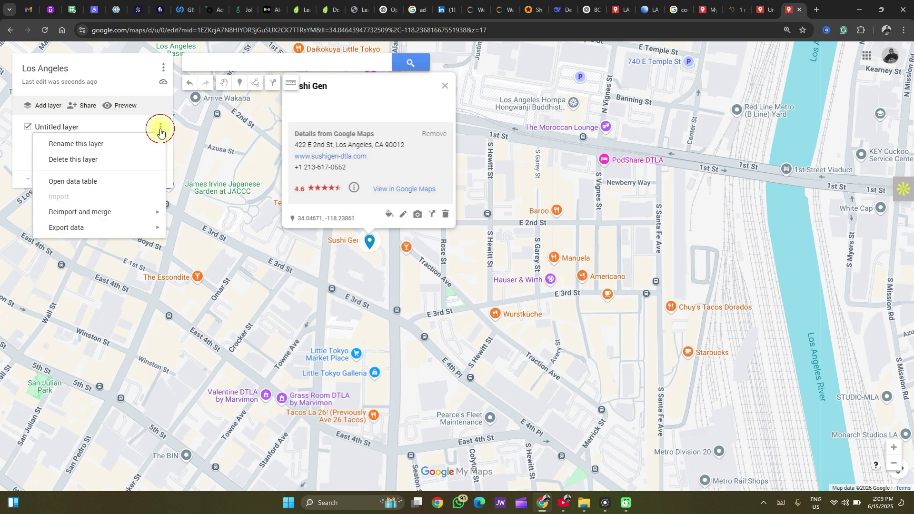
left_click(98, 144)
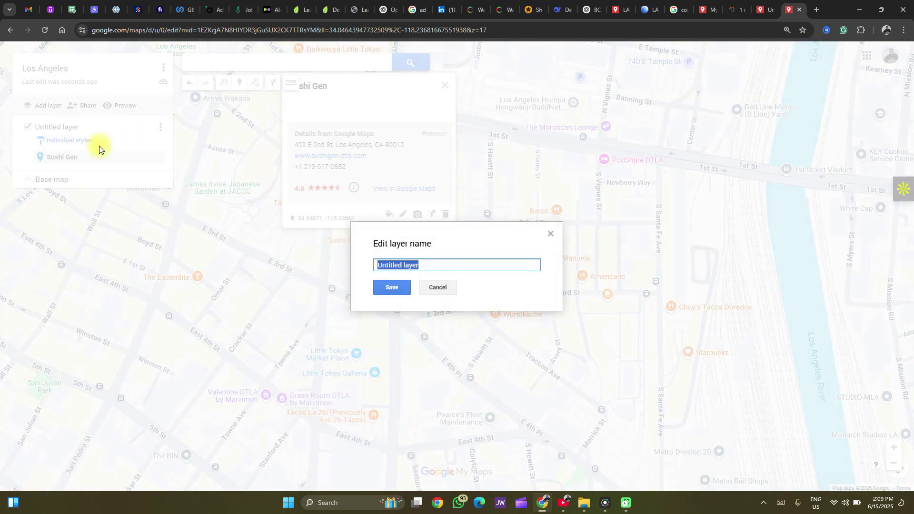
type("Eat")
key("ctrl+BackSpace")
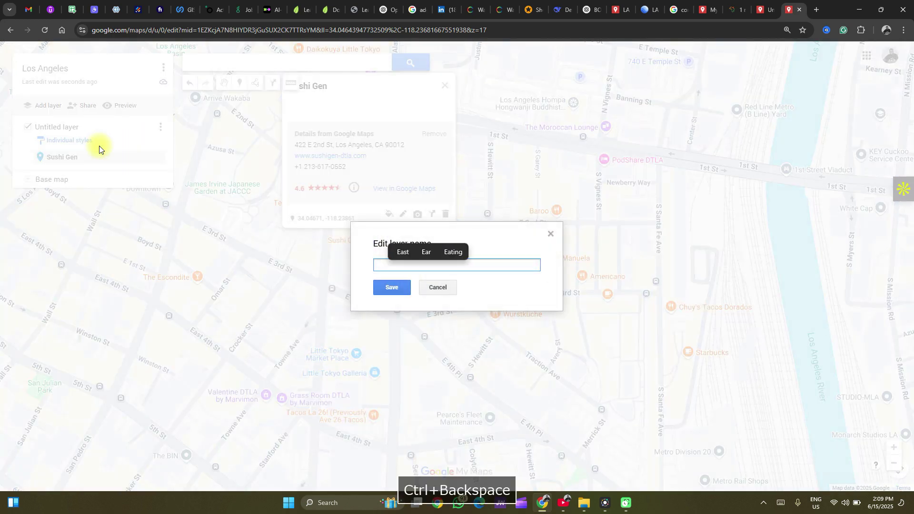
key("ctrl+BackSpace")
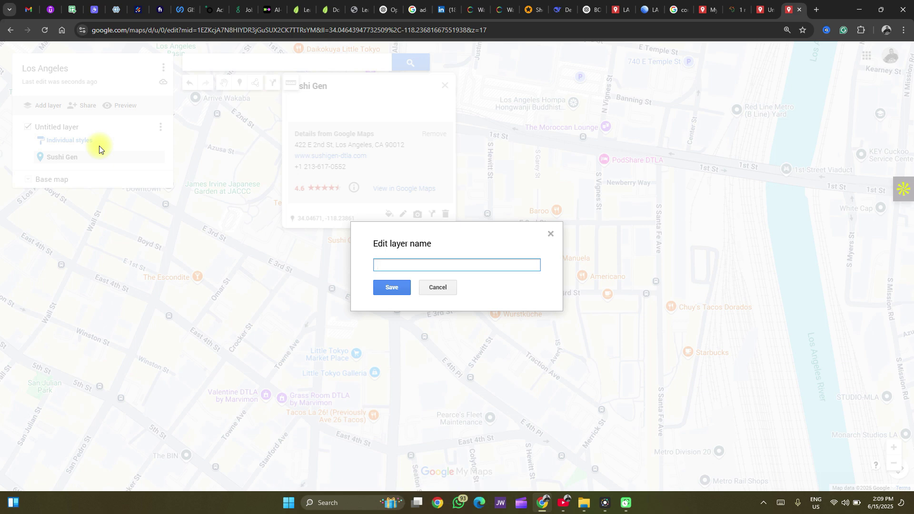
type("Fo")
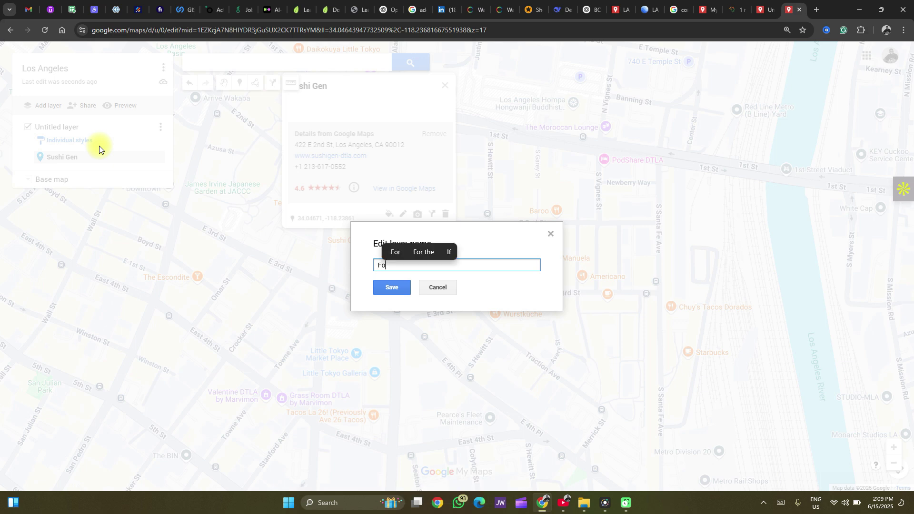
type("o")
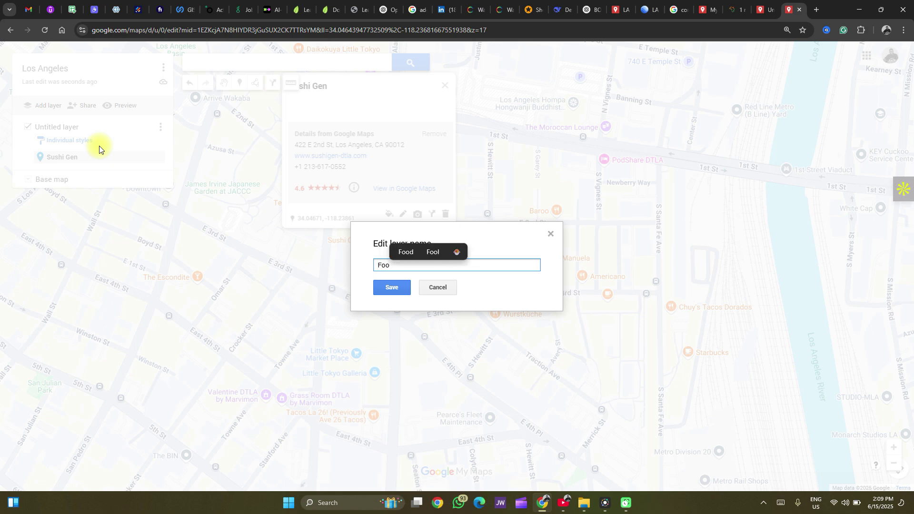
type("d Spot")
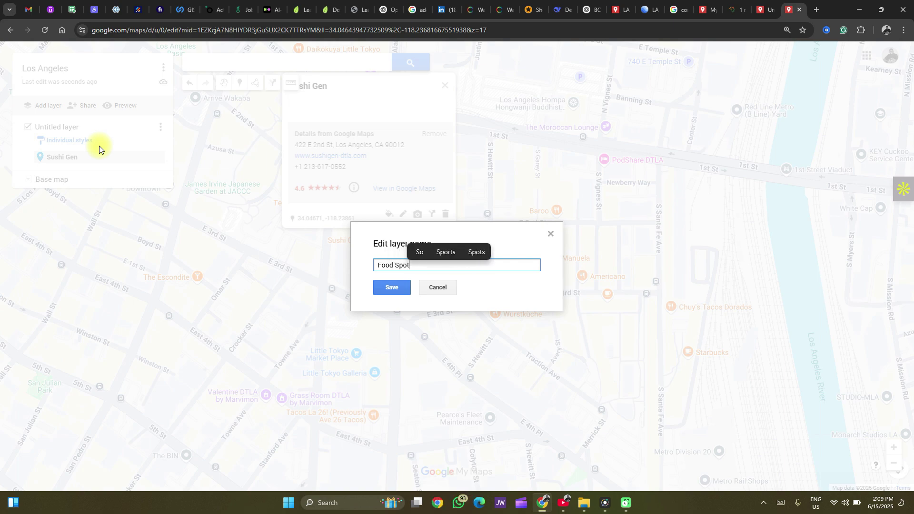
type("s")
key("Return")
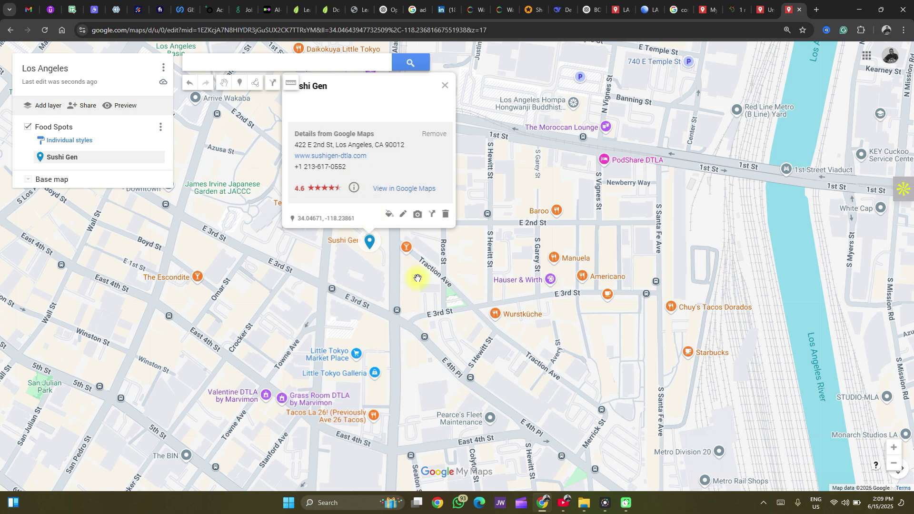
Step: Add Honda Plaza to the Food Spots layer and zoom out to show surrounding streets
left_click(477, 265)
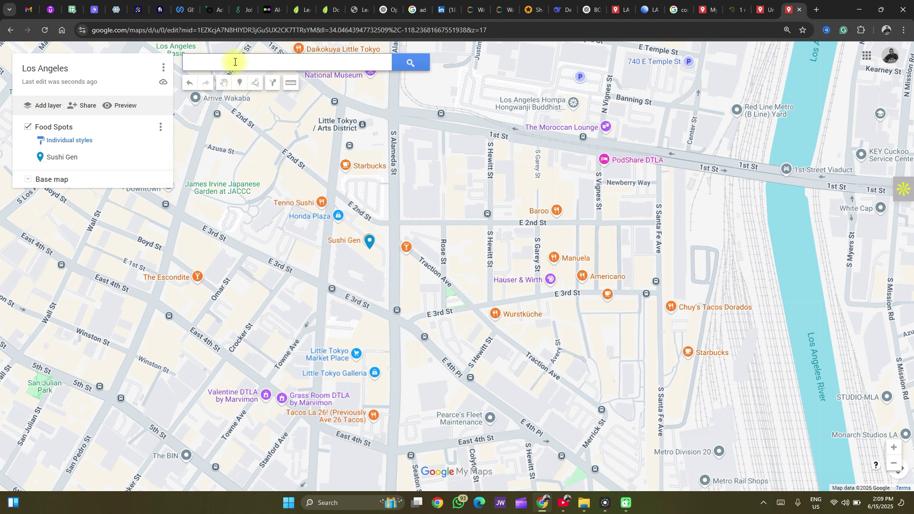
type("onda")
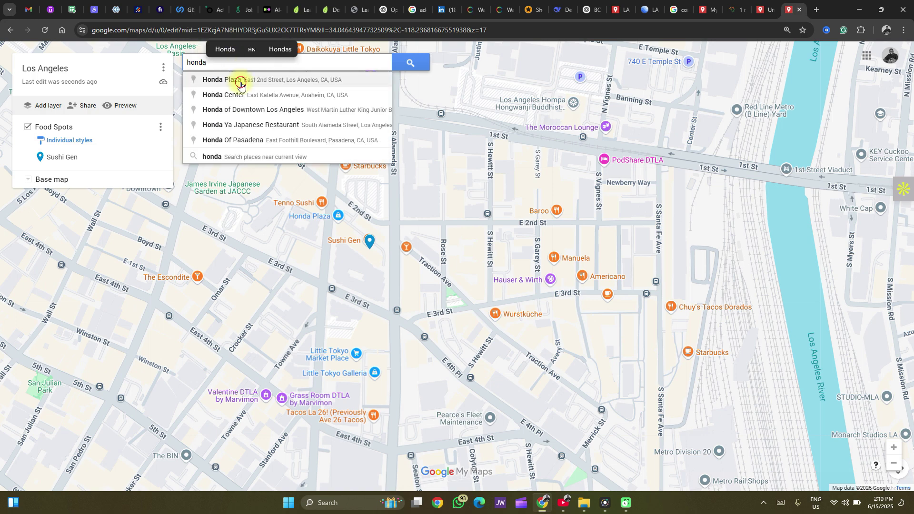
left_click(238, 80)
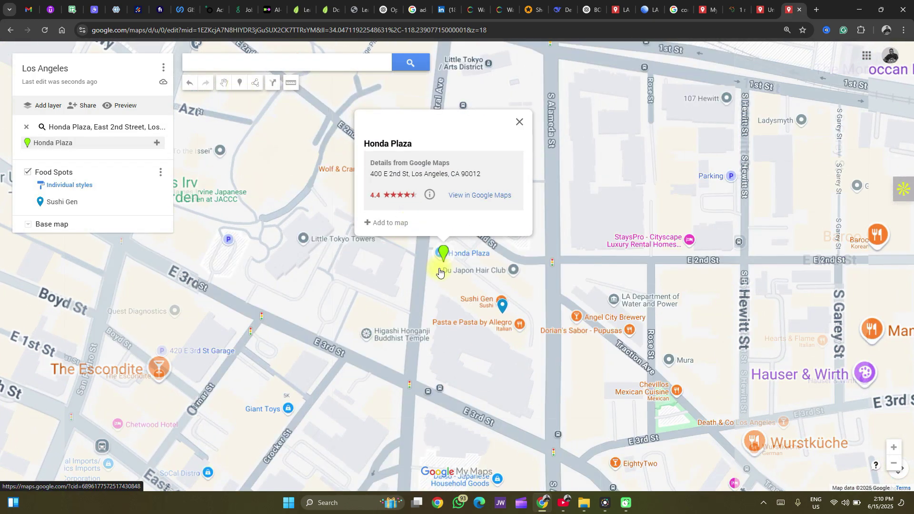
left_click(388, 223)
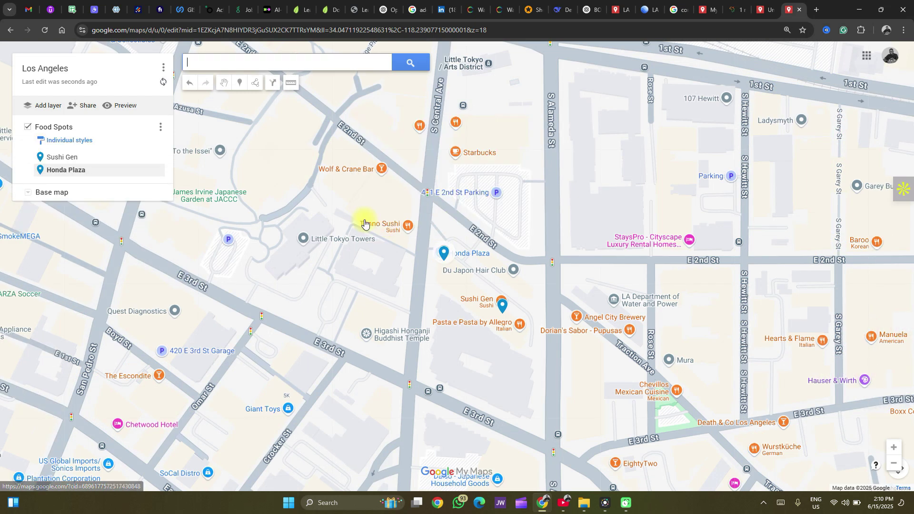
left_click(428, 275)
scroll(662, 250, "down", 1)
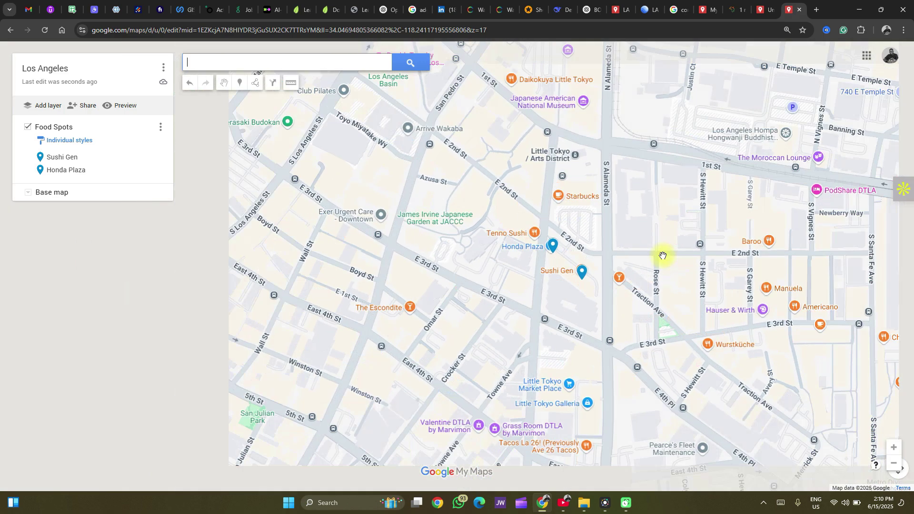
left_click_drag(666, 265, 645, 264)
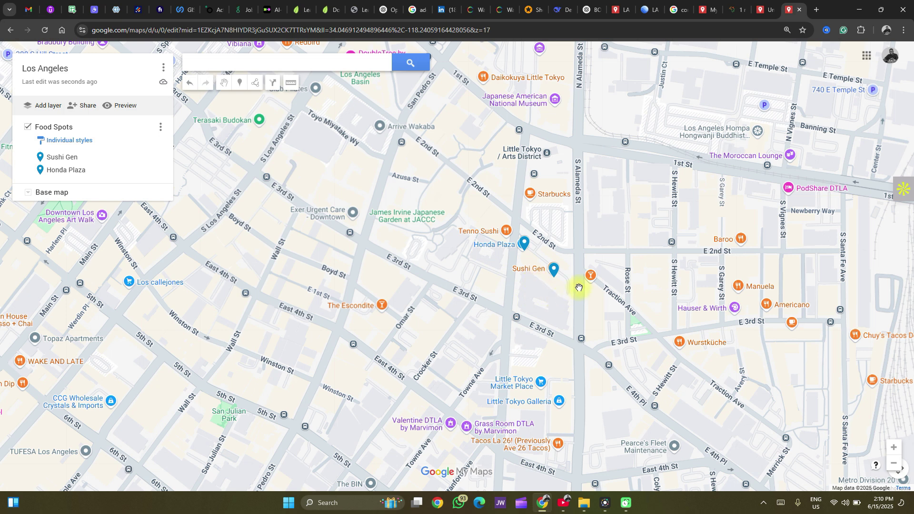
left_click_drag(577, 286, 570, 287)
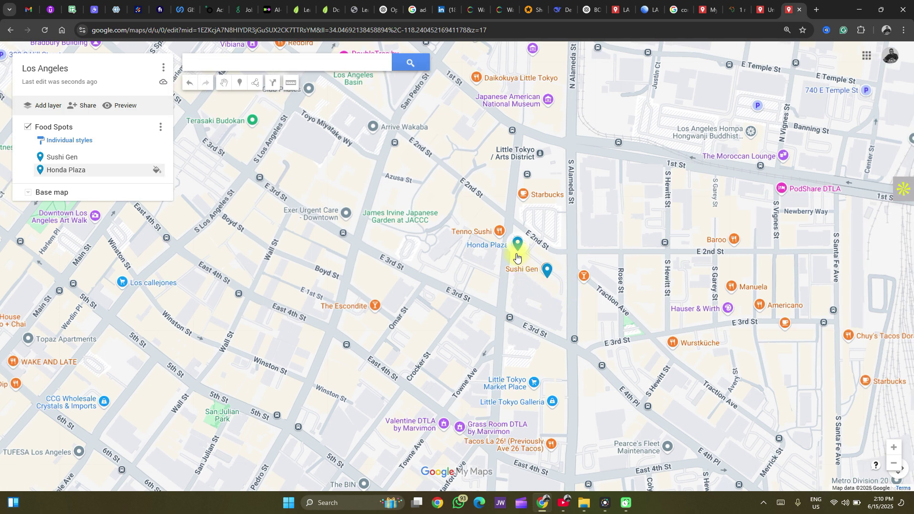
Step: Add Angel City Brewery and Baroo to the Food Spots layer
left_click(584, 279)
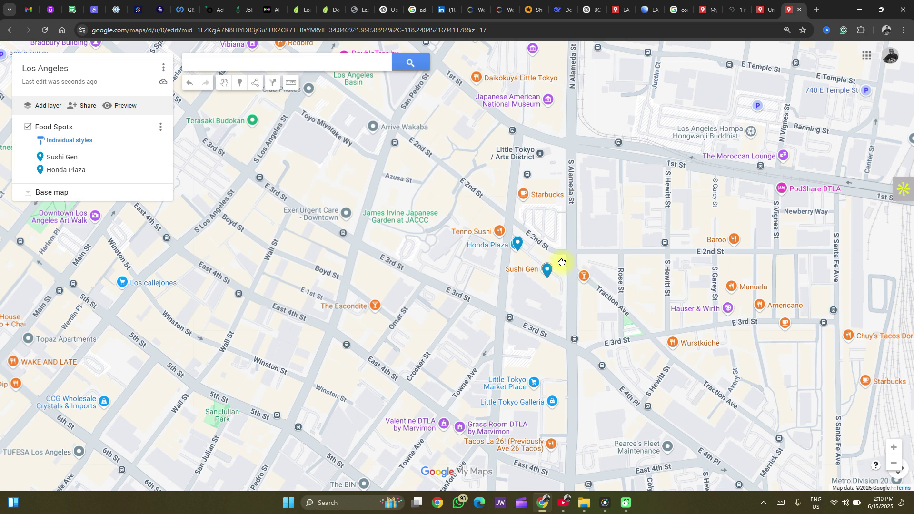
left_click(523, 263)
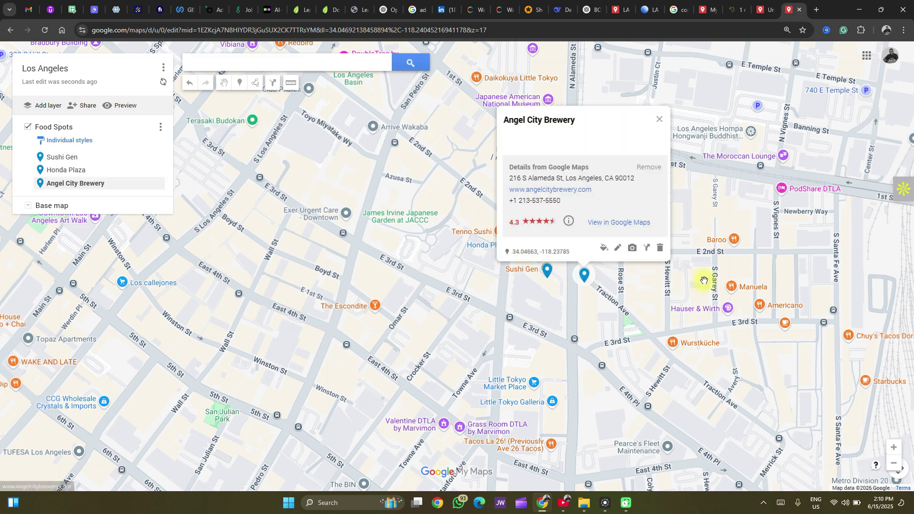
left_click(733, 242)
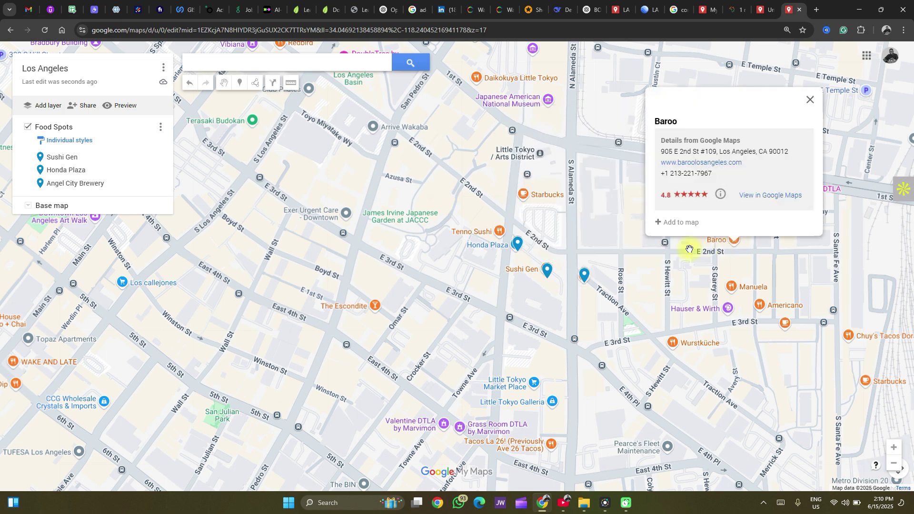
left_click(665, 222)
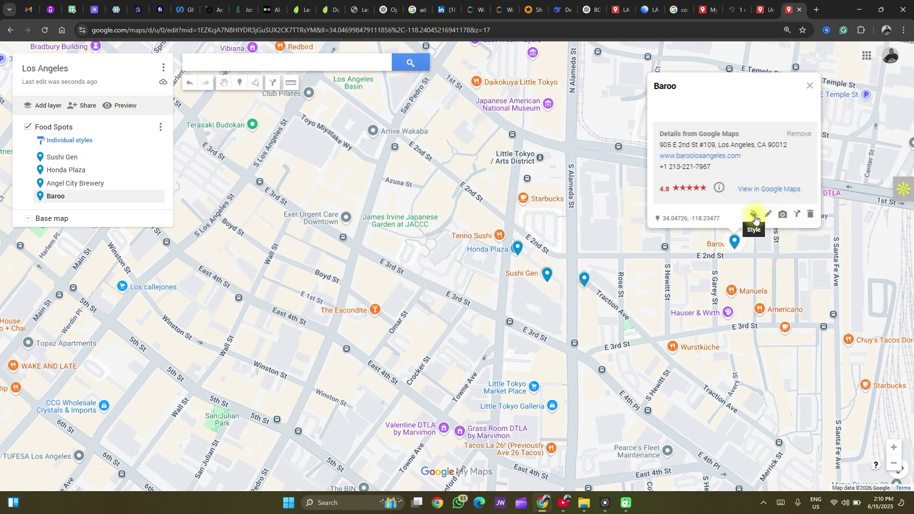
Step: Give Baroo's marker a food icon picked from the 'food' icon search
left_click(754, 218)
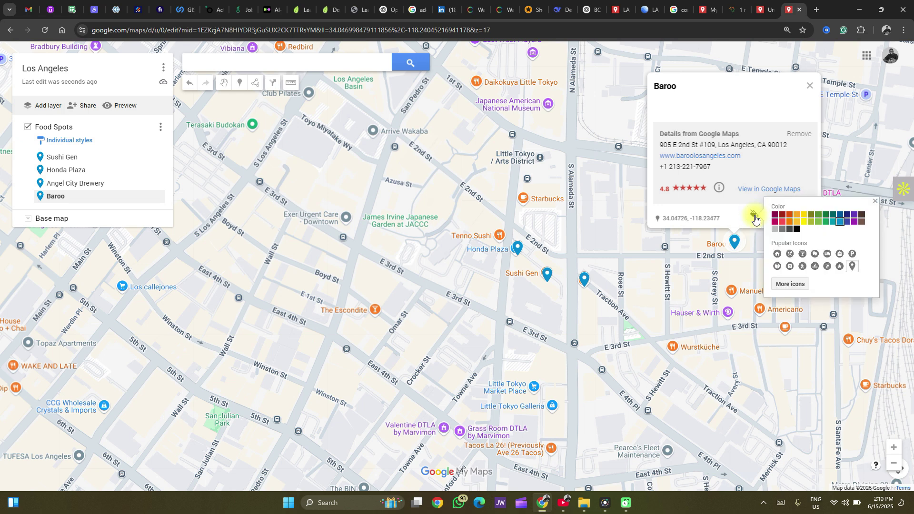
left_click(792, 254)
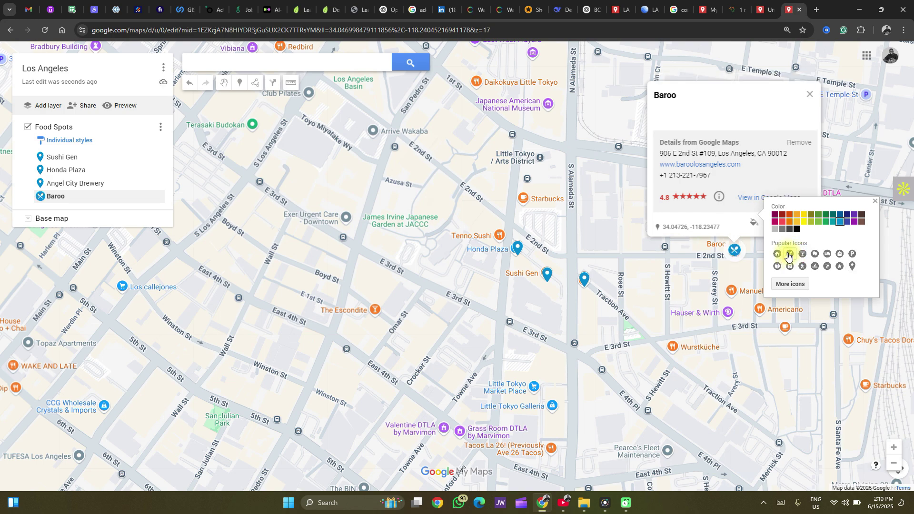
left_click(789, 285)
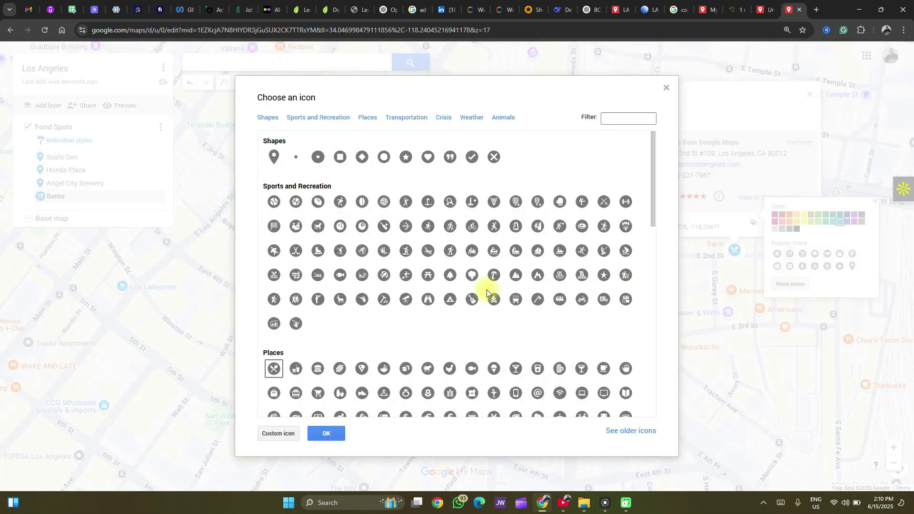
scroll(320, 239, "down", 4)
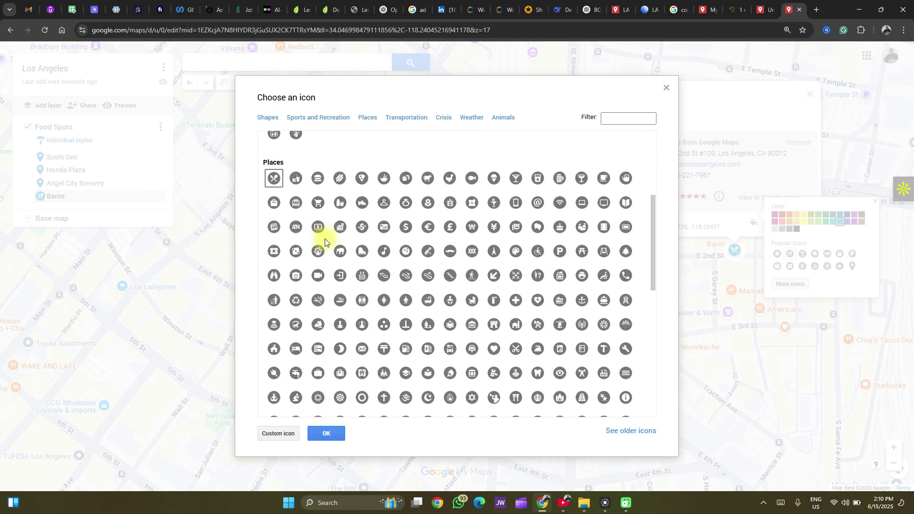
scroll(324, 239, "up", 4)
left_click(616, 122)
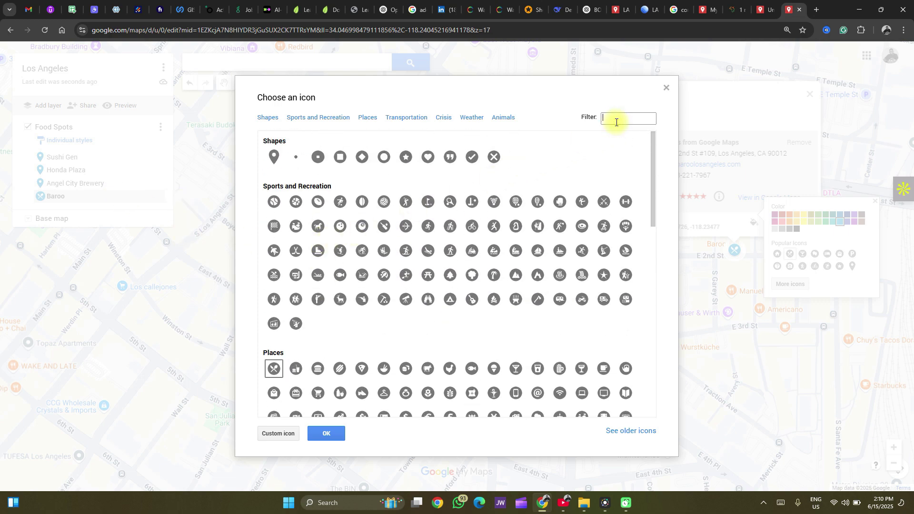
type("food")
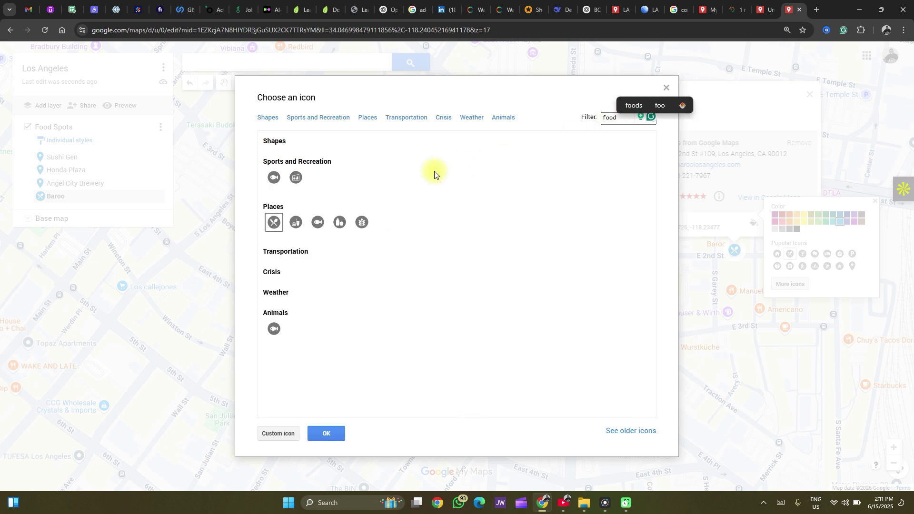
left_click(296, 222)
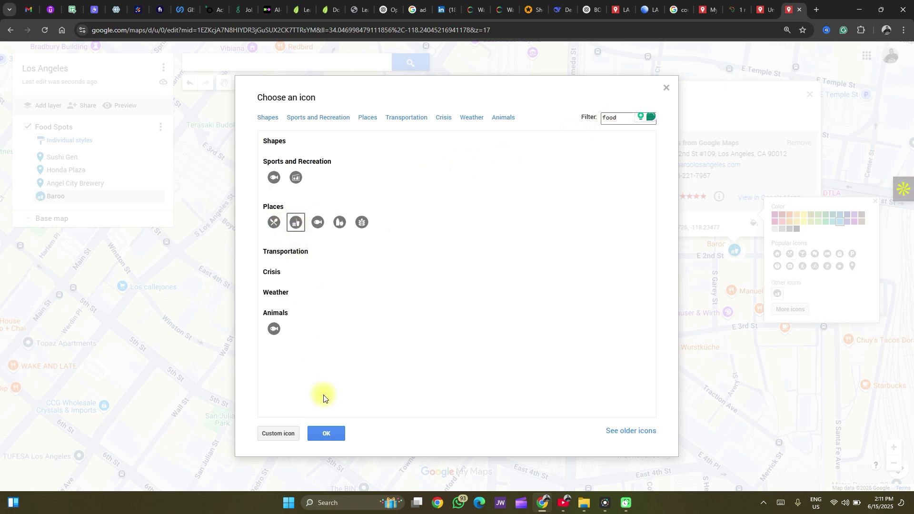
left_click(340, 223)
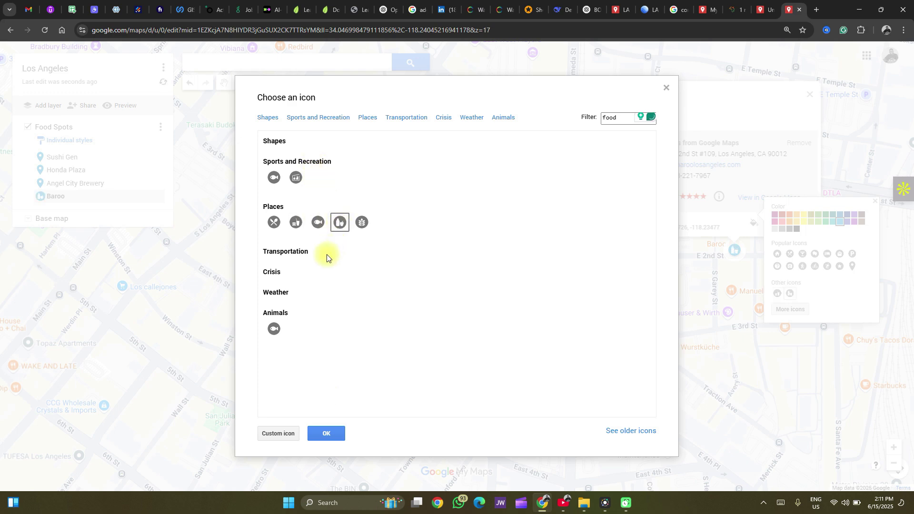
left_click(320, 434)
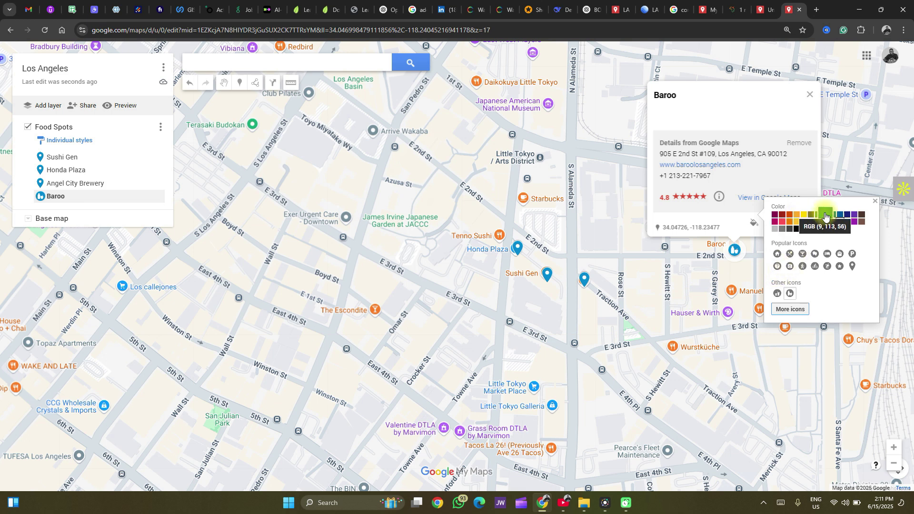
Step: Make Baroo's marker green, browsing custom icon options without changing the icon
left_click(823, 222)
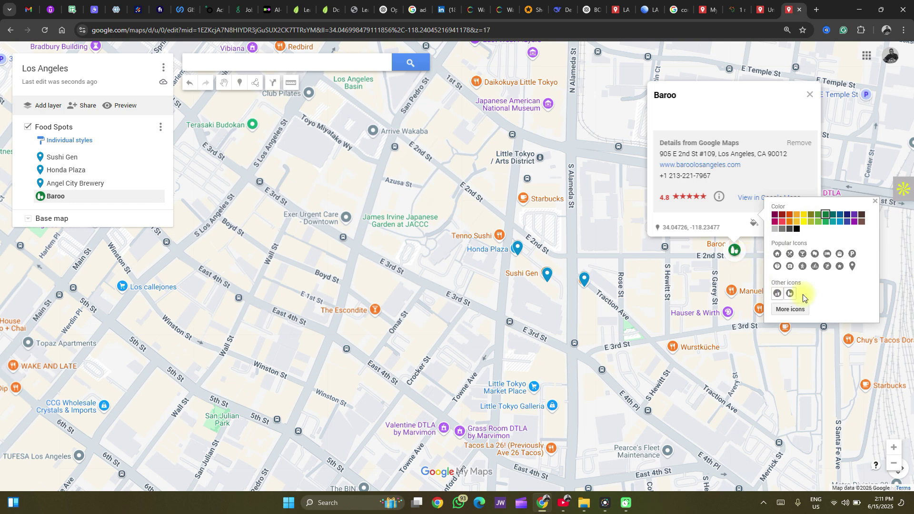
left_click(799, 311)
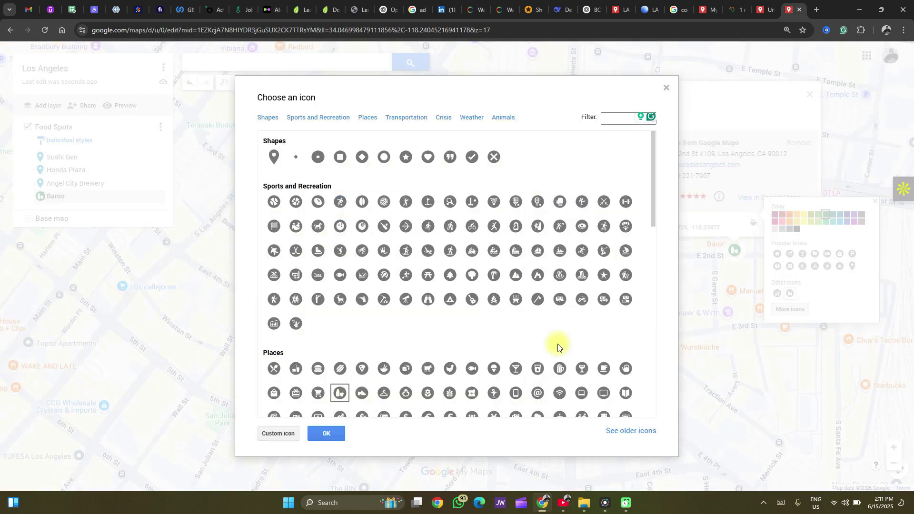
left_click(278, 433)
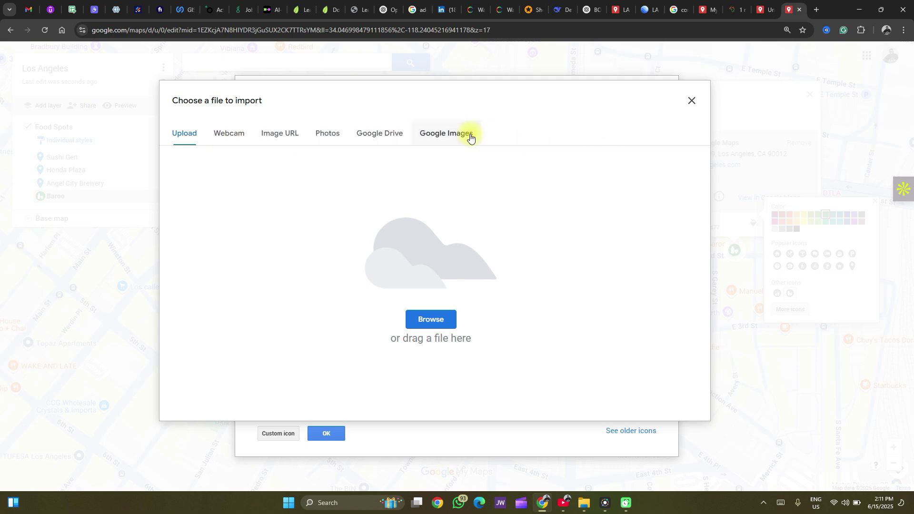
left_click(470, 135)
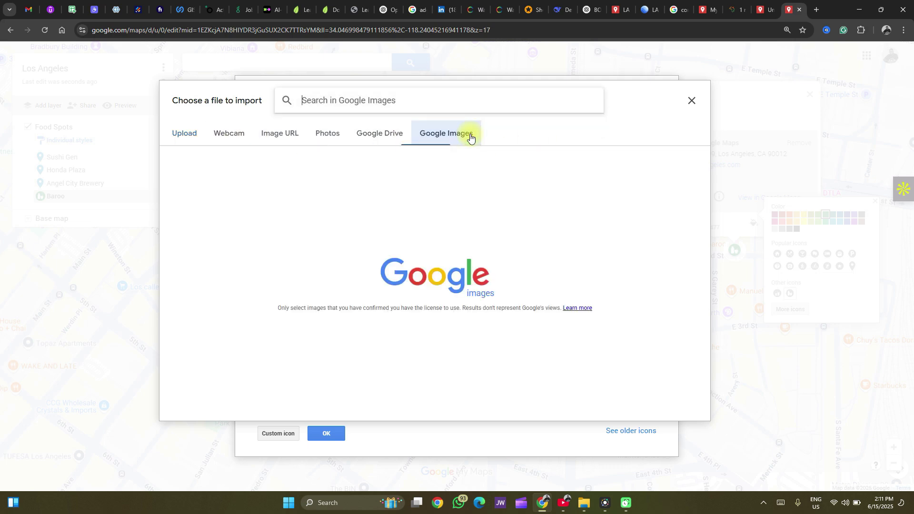
left_click(693, 101)
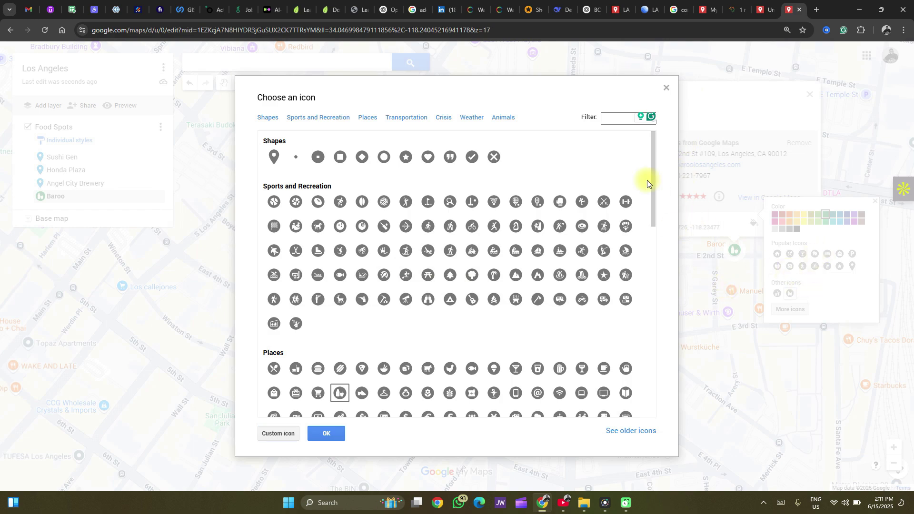
left_click(665, 89)
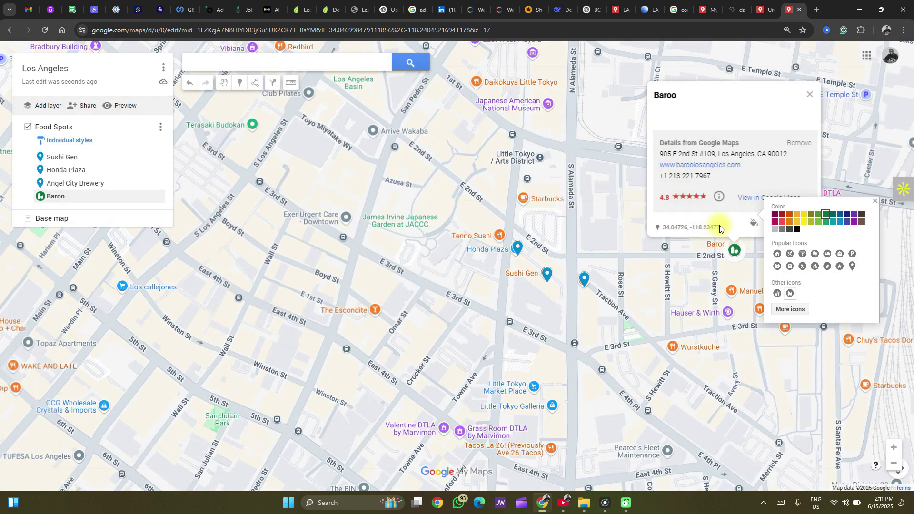
left_click(734, 227)
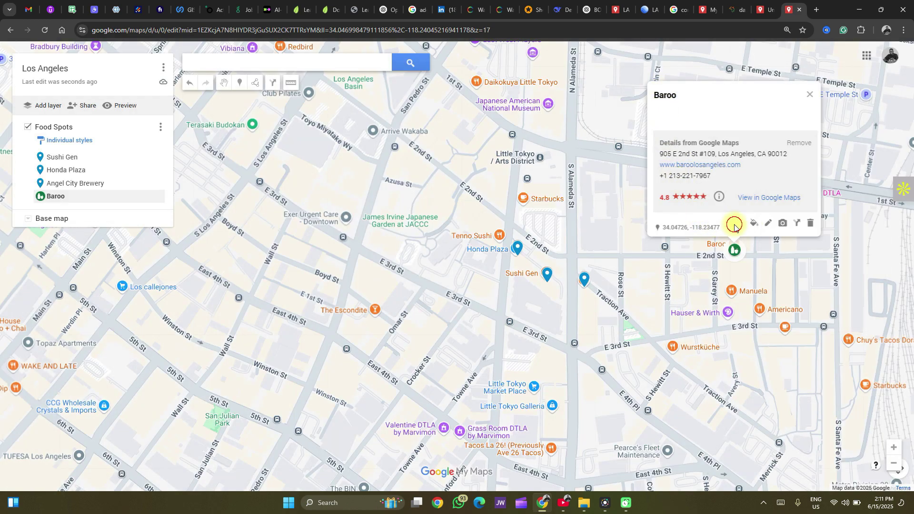
Step: Rename Baroo to 'Baroo Food court' with the description 'The best food in LA'
left_click(766, 223)
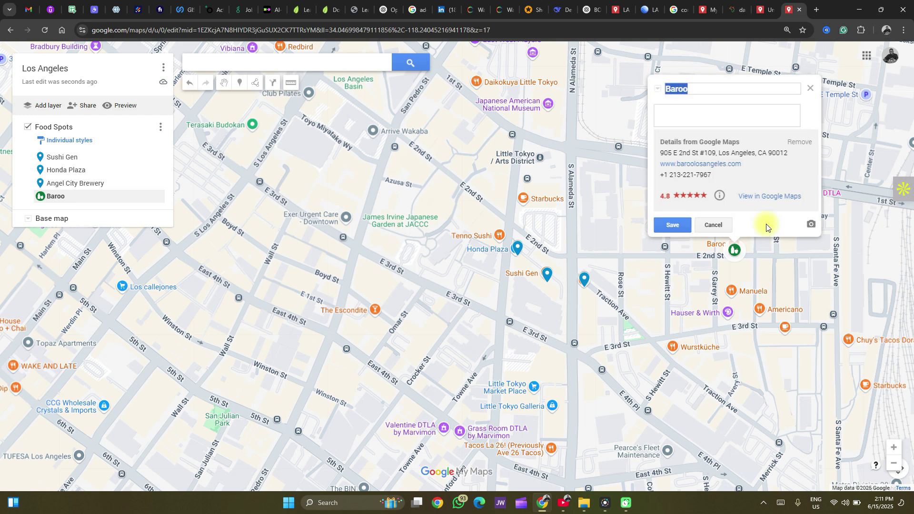
left_click(727, 89)
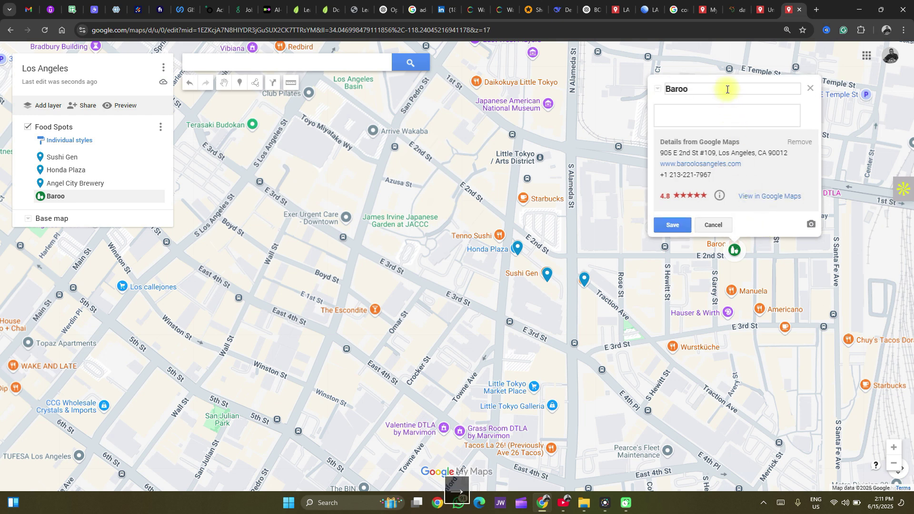
type("Foo")
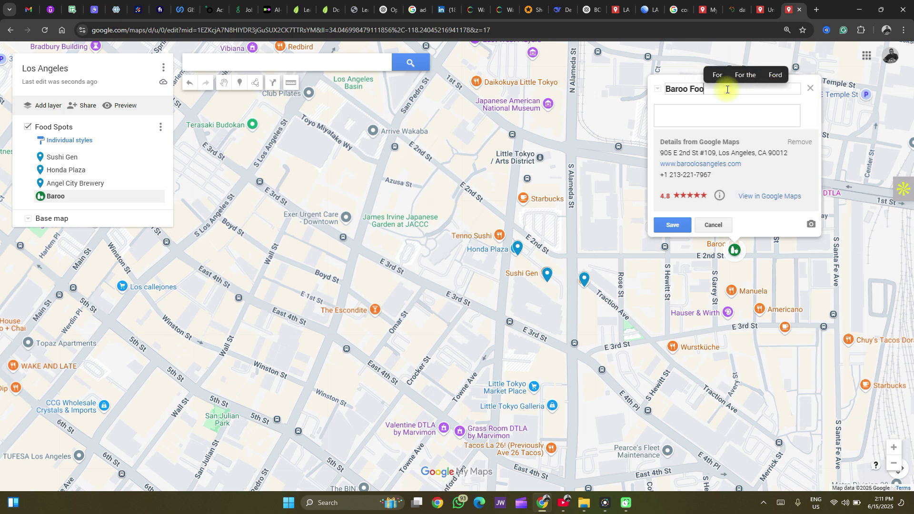
type("d cor")
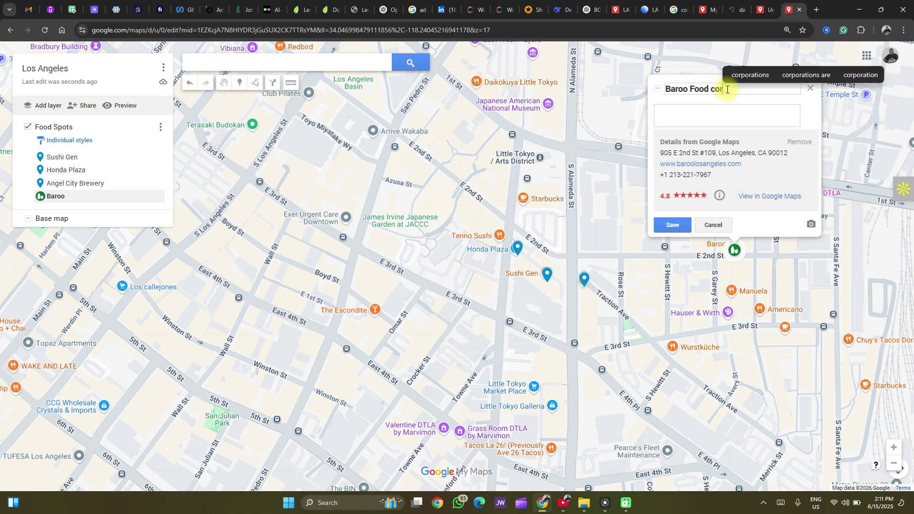
type("ut")
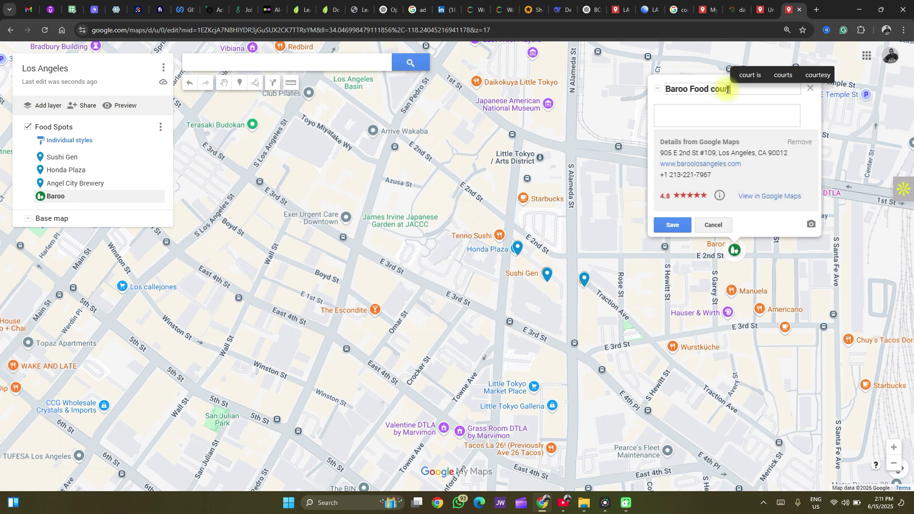
left_click(712, 118)
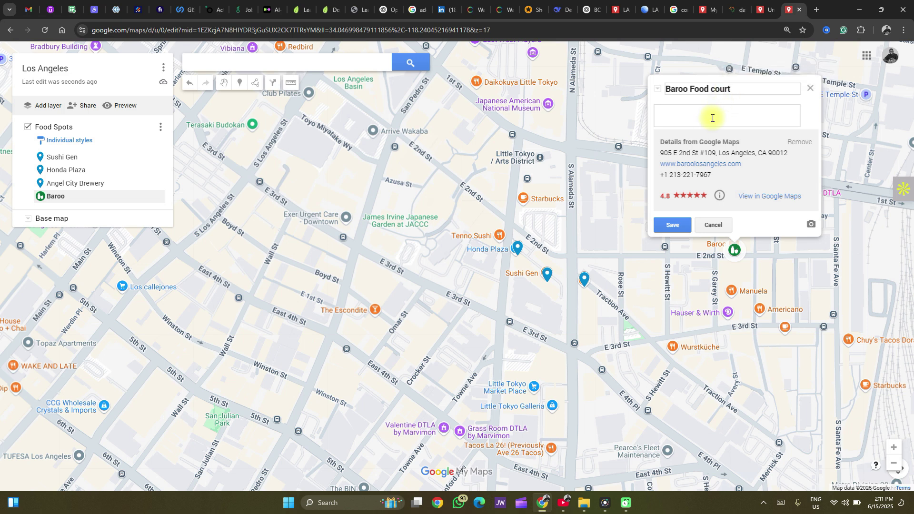
type("The best ")
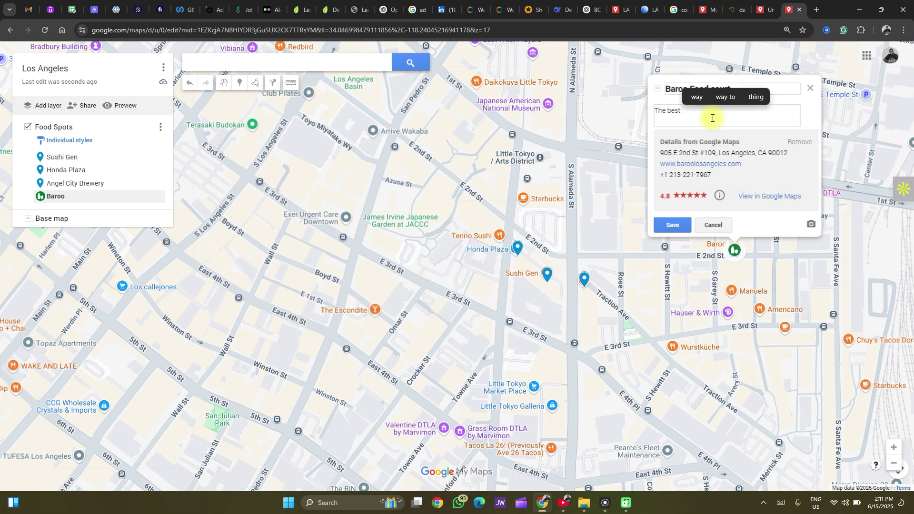
type("food ")
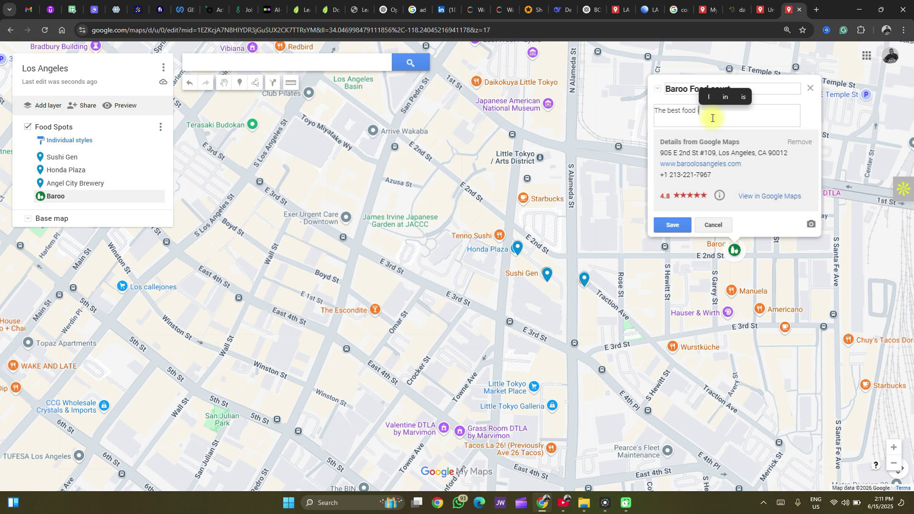
type("in LA")
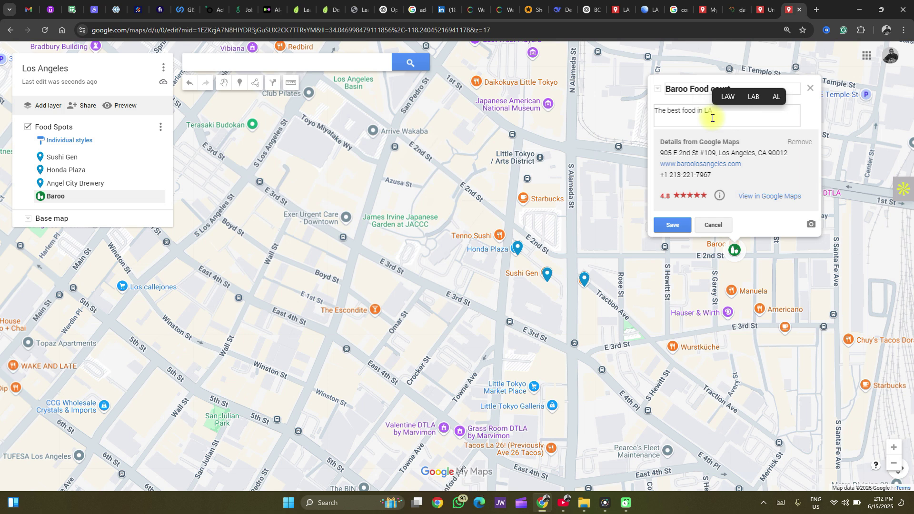
left_click(678, 227)
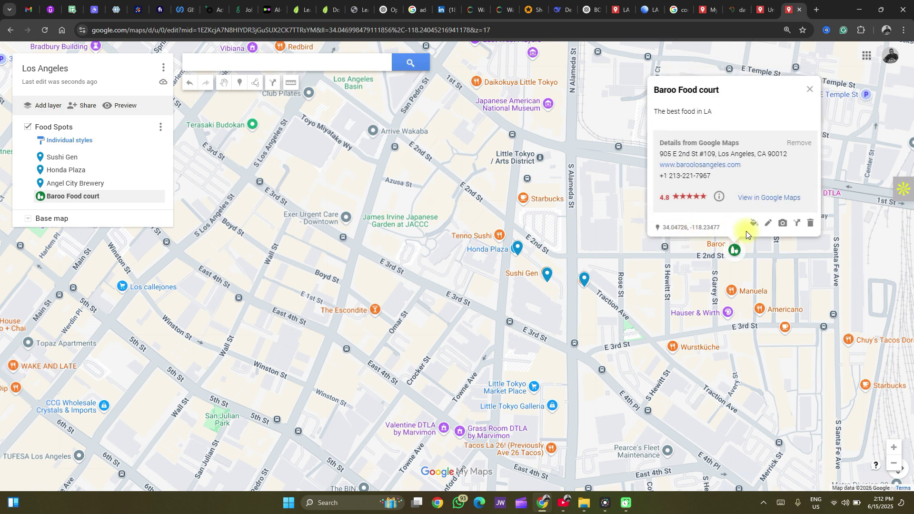
Step: Attach a statue photo from a Google Images search for 'baroo' and save the place
left_click(783, 224)
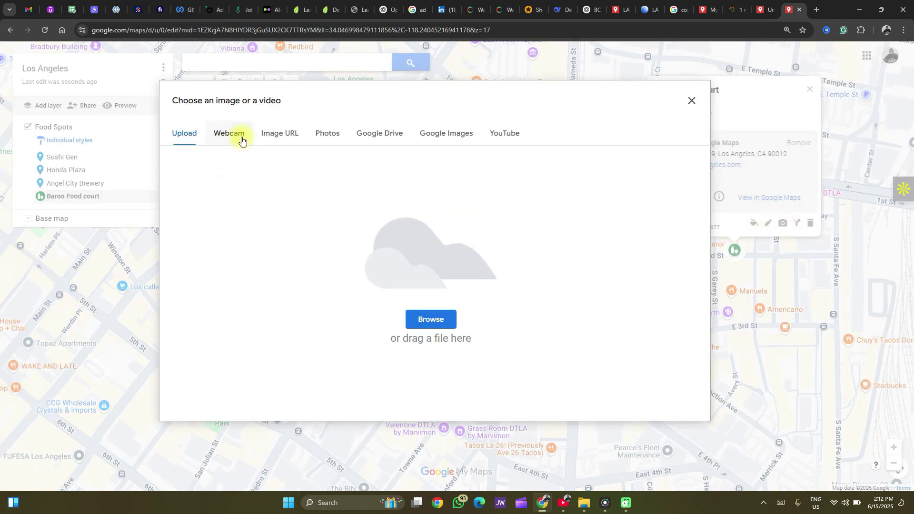
left_click(455, 141)
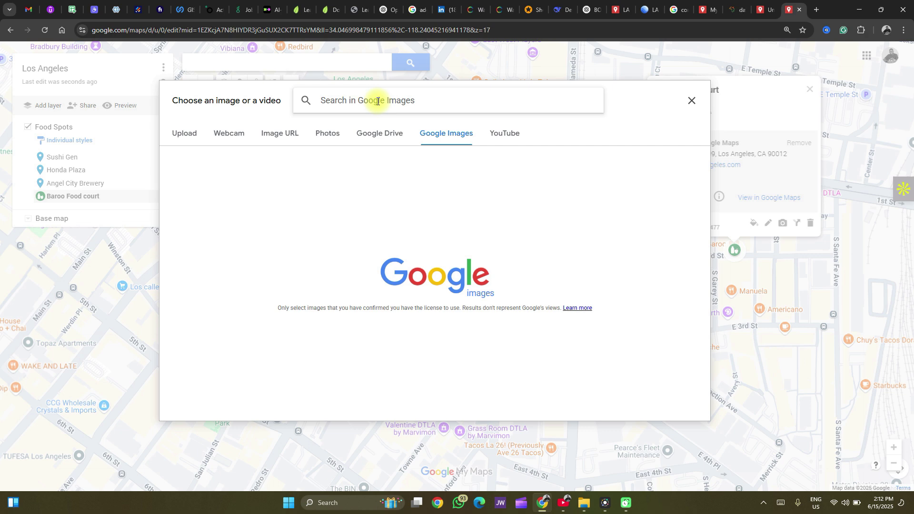
type("baroo")
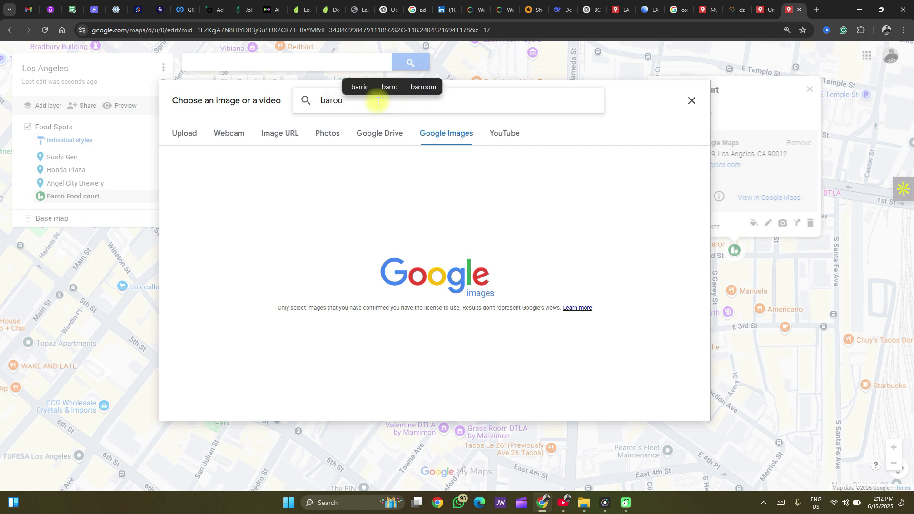
key("Return")
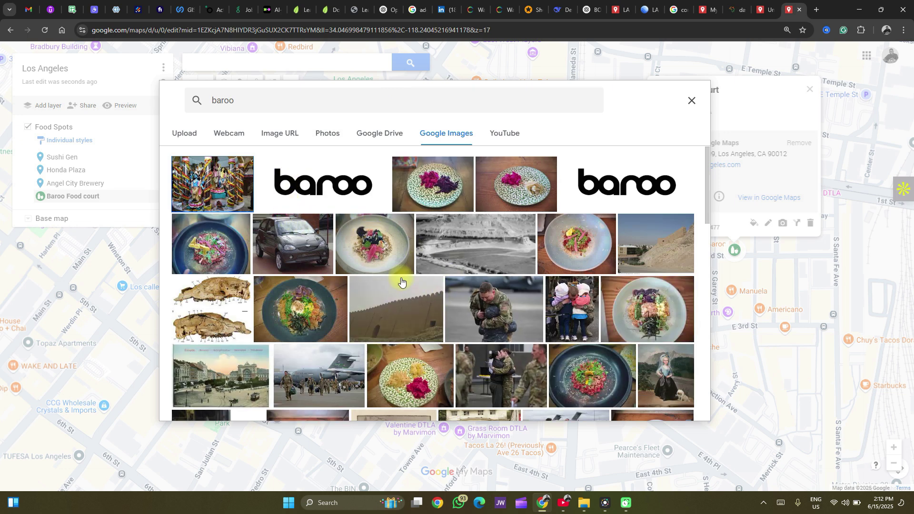
left_click(235, 190)
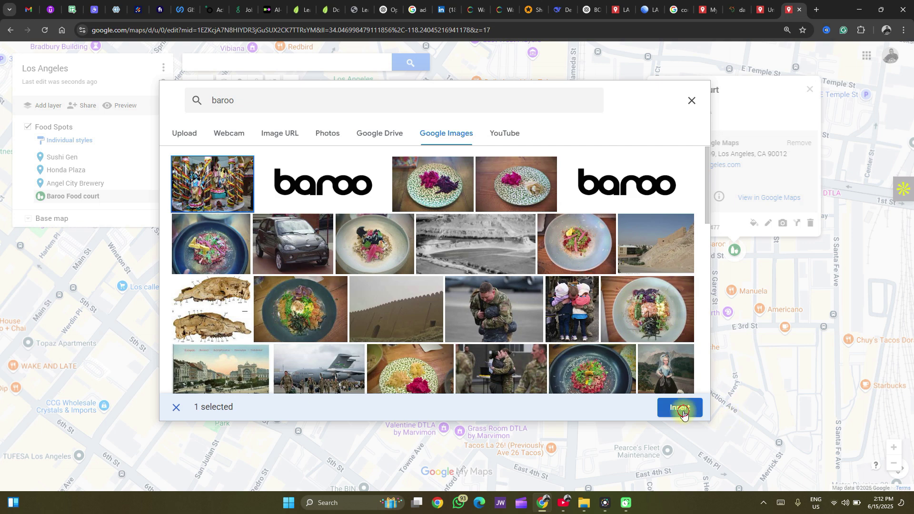
left_click(680, 407)
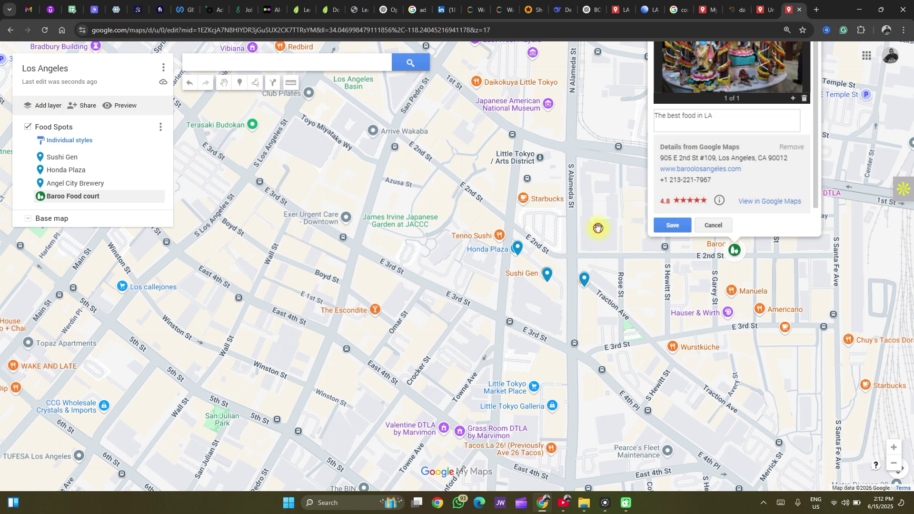
left_click_drag(598, 228, 585, 279)
left_click(648, 279)
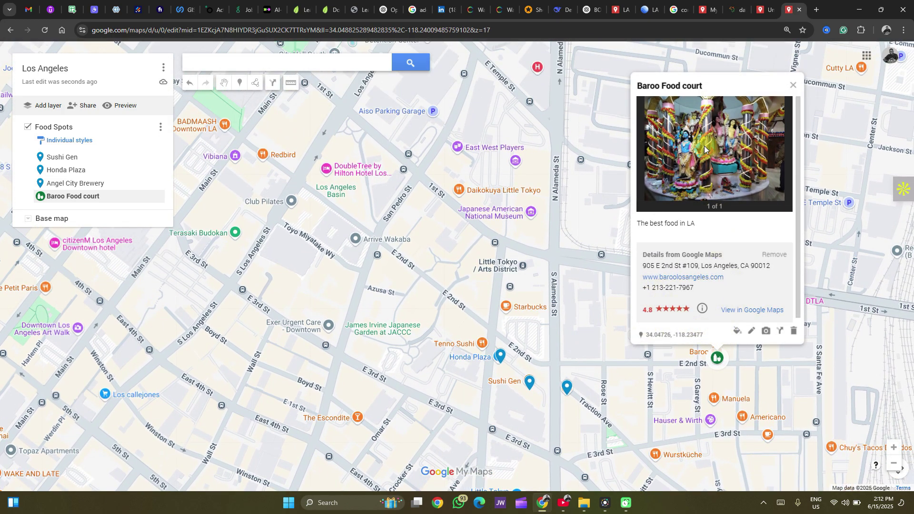
Step: Insert the 'Google Street View: 5 Hidden Tricks' video found by a YouTube search for 'spatialdatahub'
left_click(767, 332)
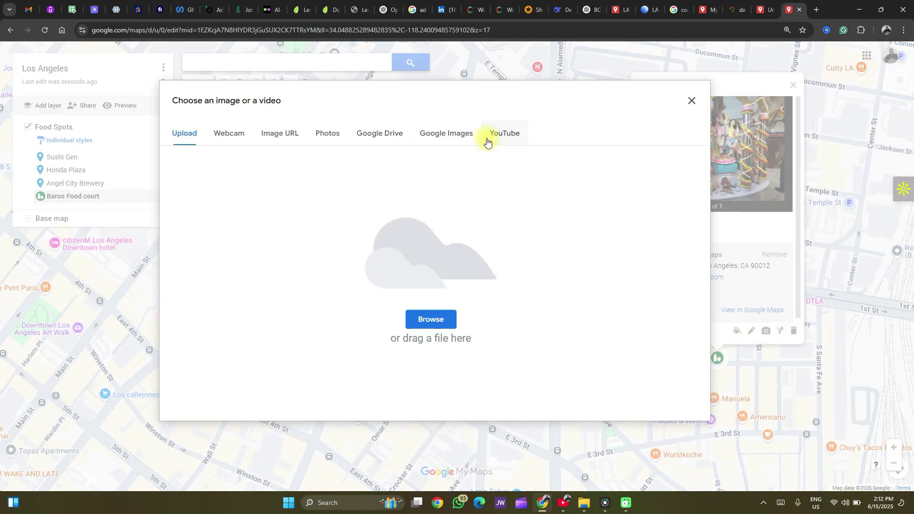
left_click(487, 140)
left_click(355, 99)
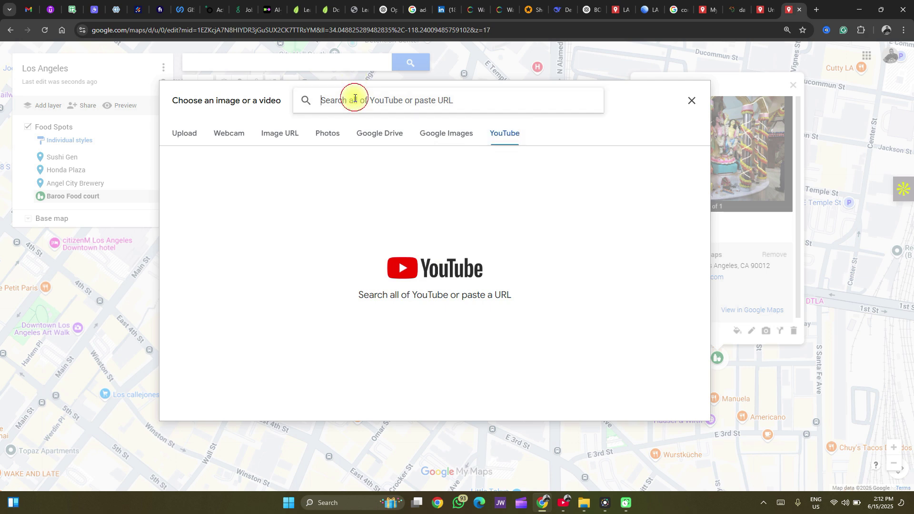
type("spat")
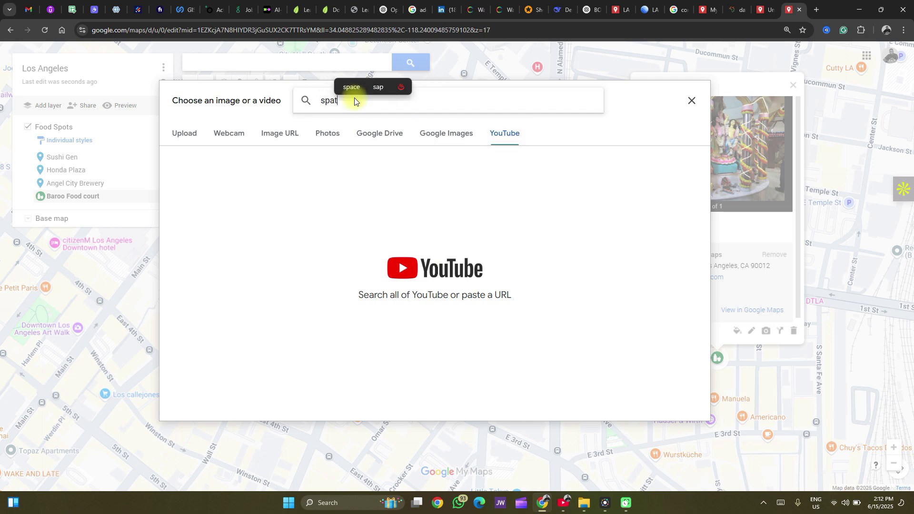
type("ialda")
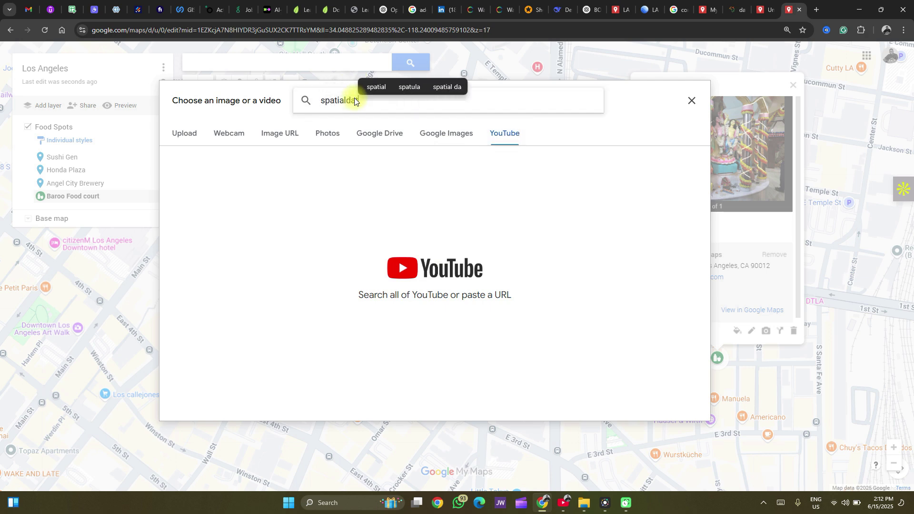
type("tahub")
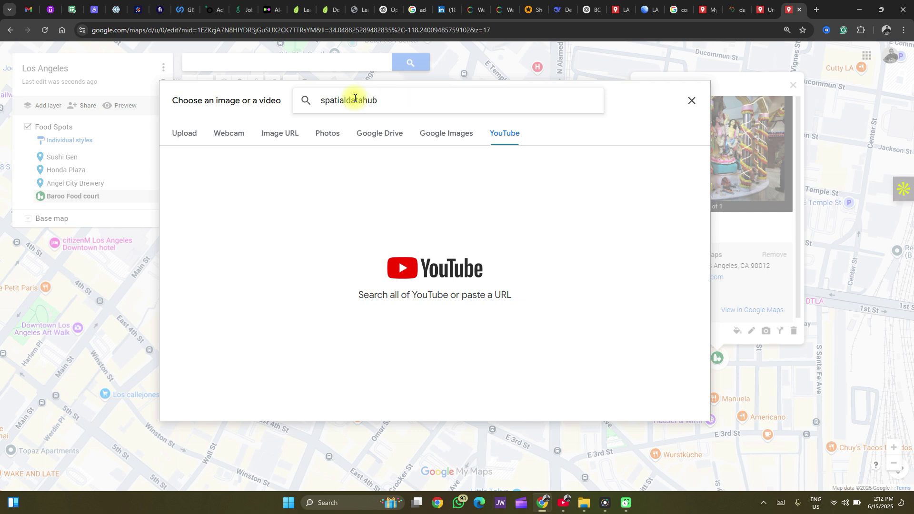
key("Return")
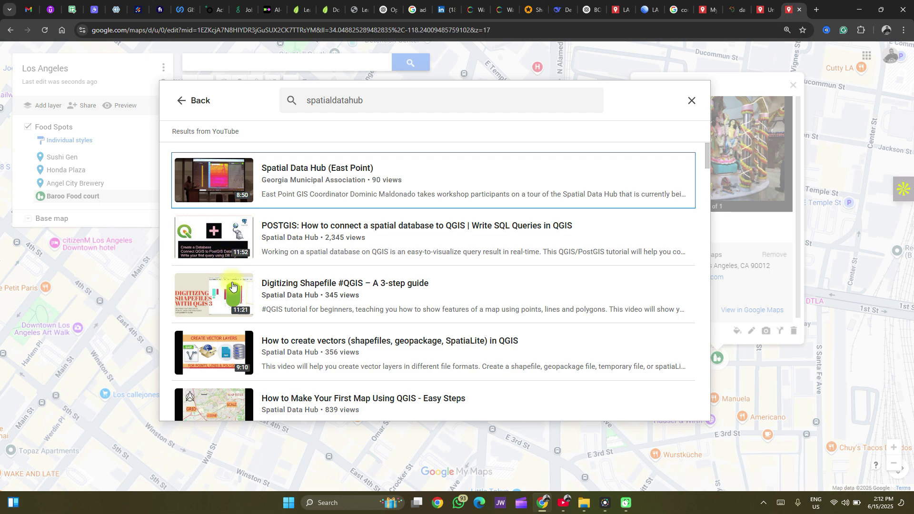
scroll(232, 285, "down", 4)
scroll(235, 271, "down", 1)
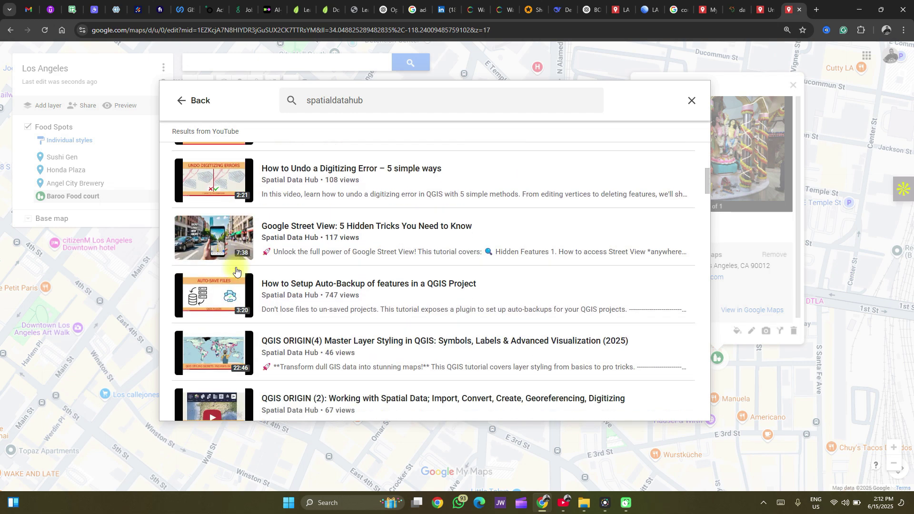
scroll(235, 270, "down", 1)
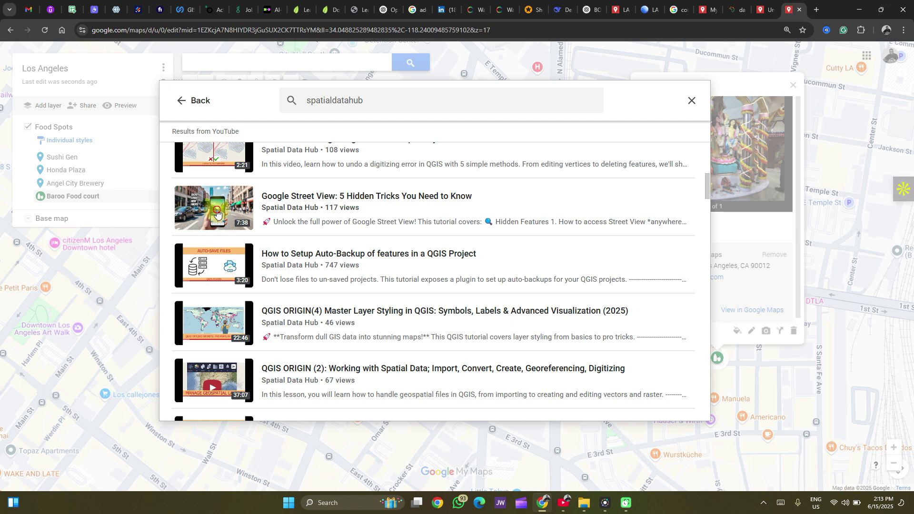
left_click(217, 213)
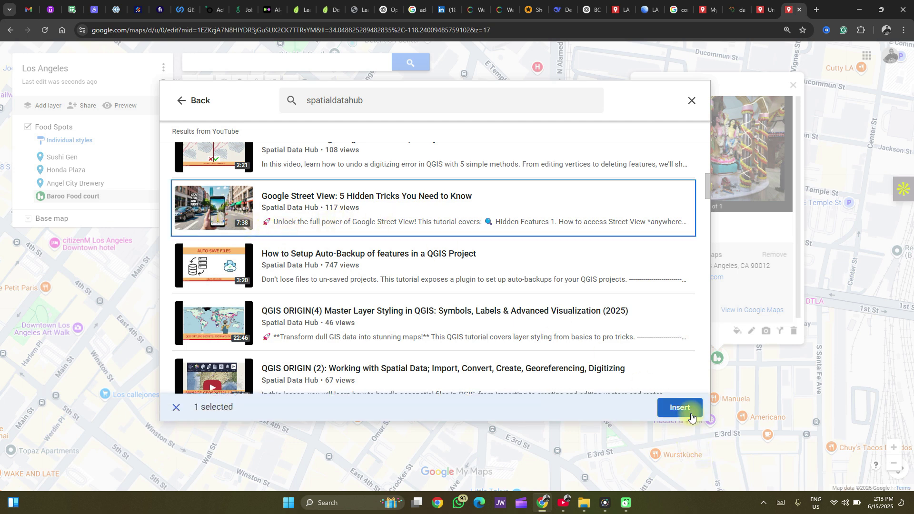
left_click(689, 409)
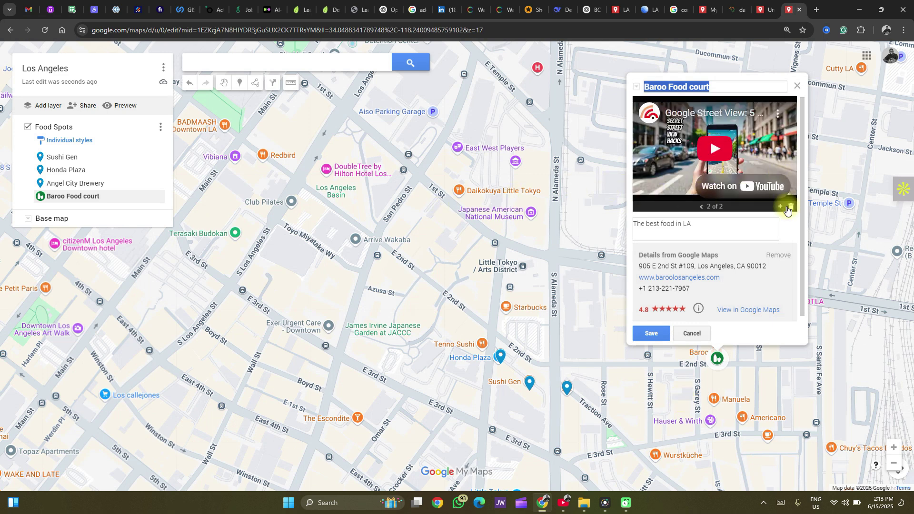
Step: Check the photo and video in the place card, then save Baroo Food court
left_click(701, 206)
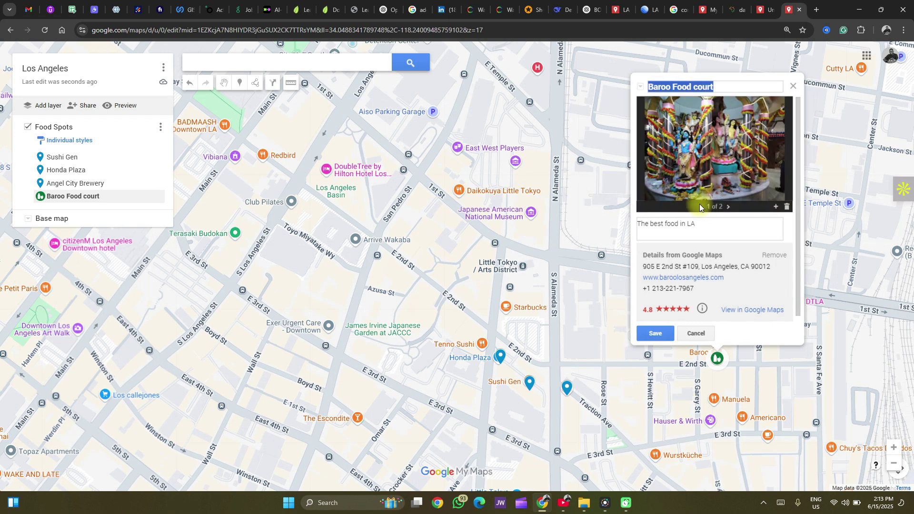
left_click(727, 206)
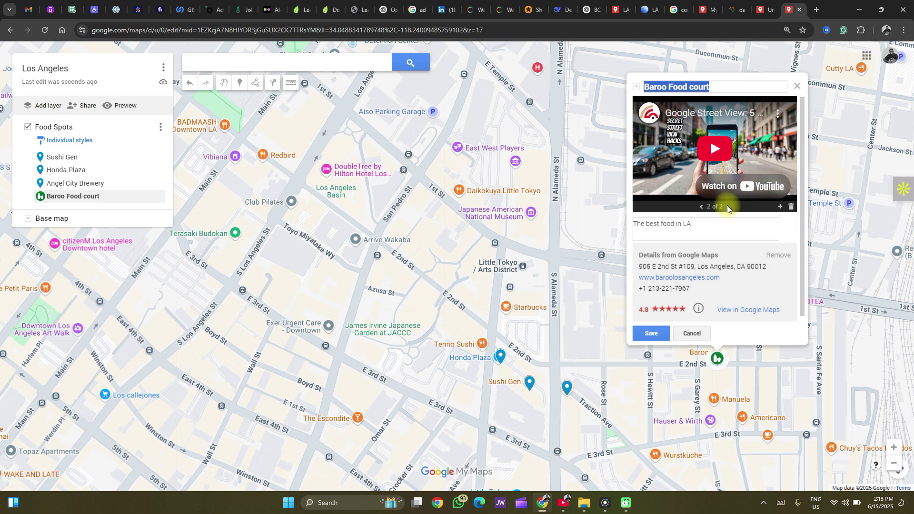
left_click(727, 86)
left_click(647, 334)
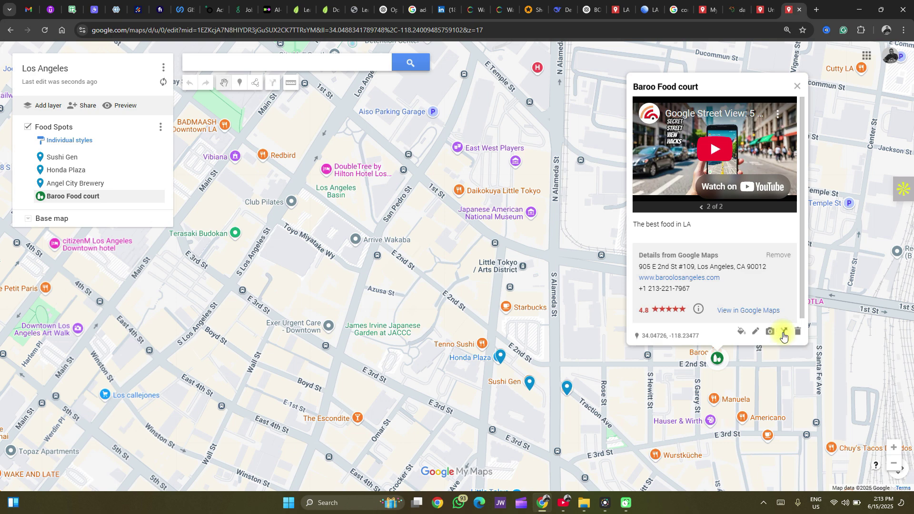
Step: Add a driving-directions layer to Baroo Food court and name it 'Baroo to Honda pizza'
left_click(783, 332)
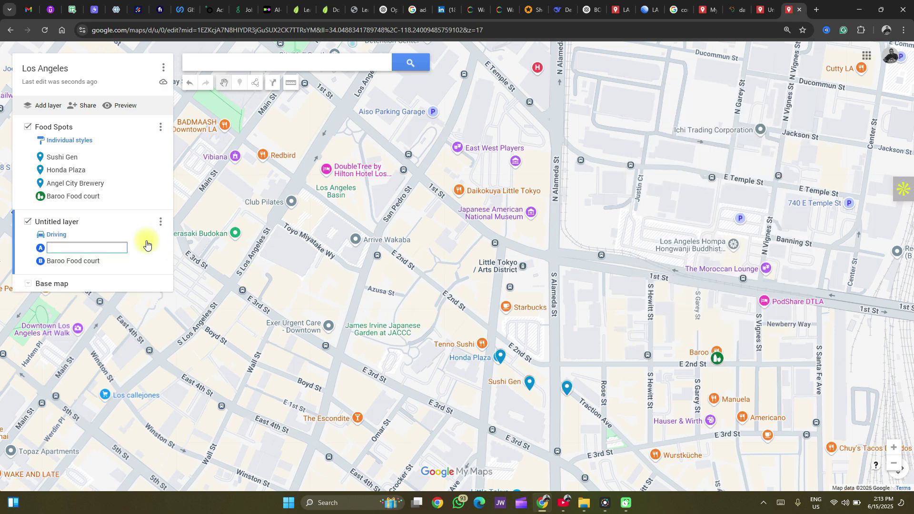
left_click(160, 222)
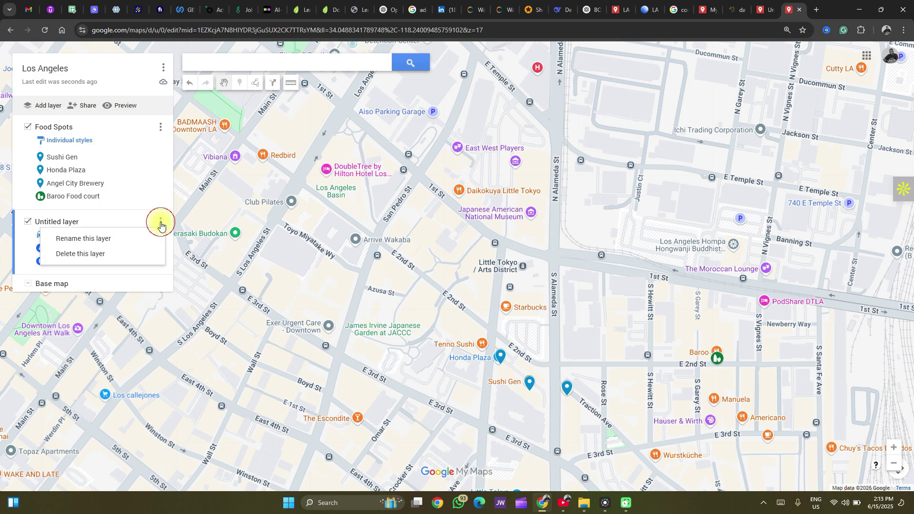
left_click(102, 242)
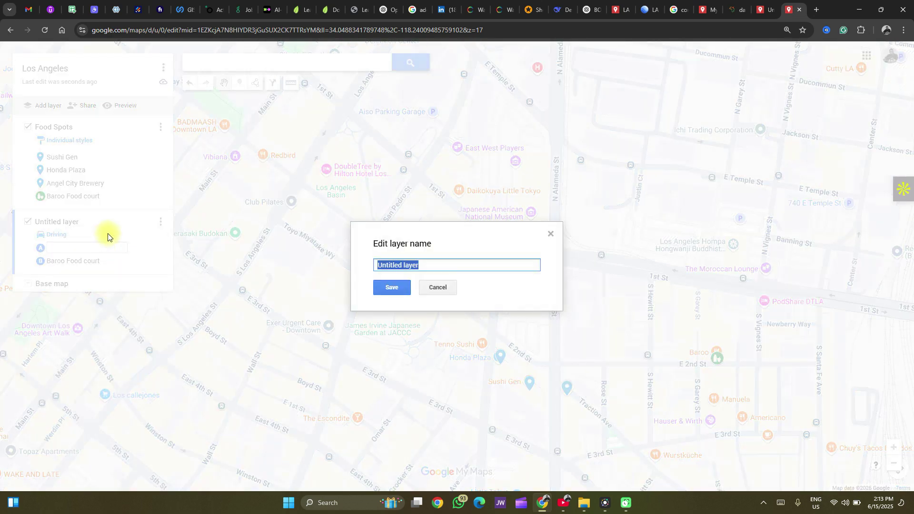
type("Ba")
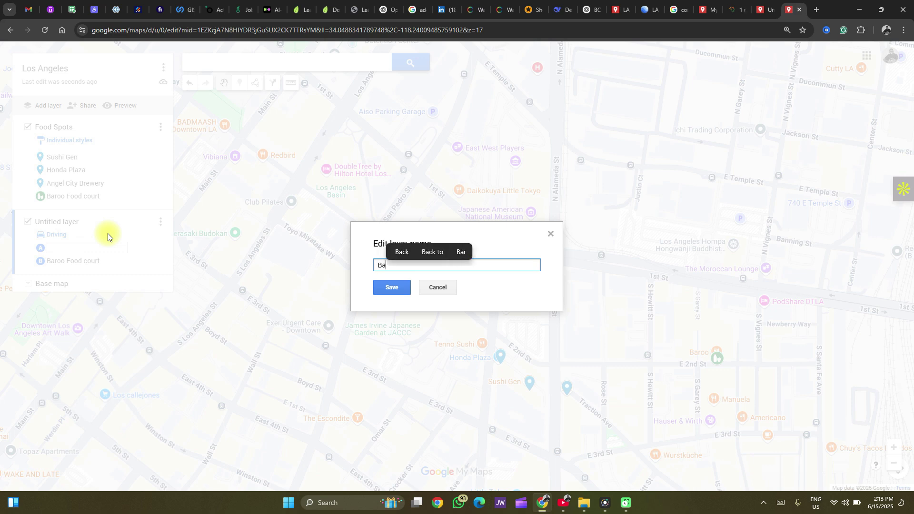
key("BackSpace")
type("ari")
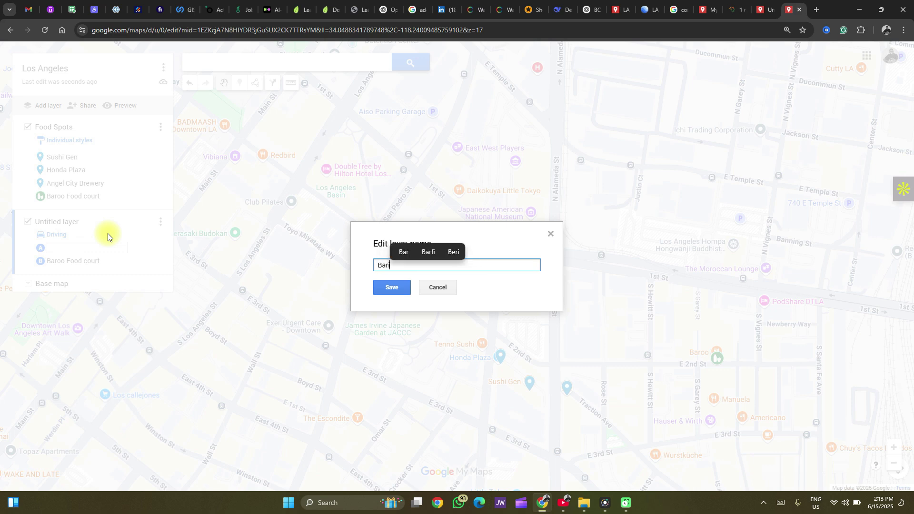
key("BackSpace")
type("oo r")
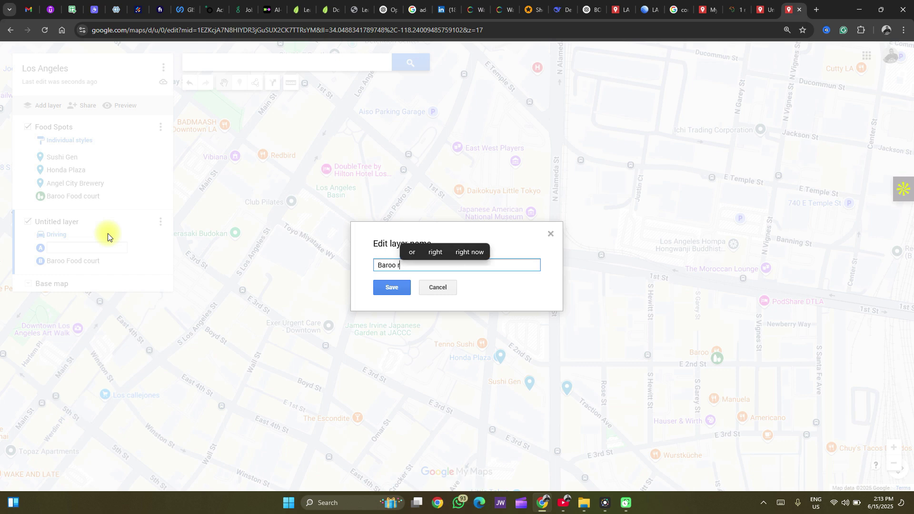
key("BackSpace")
key("BackSpace")
type("to ")
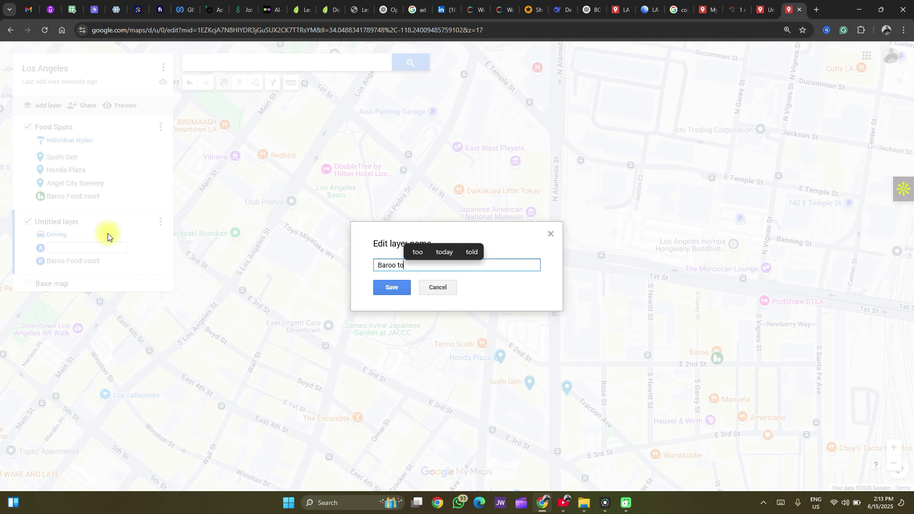
type("Hond")
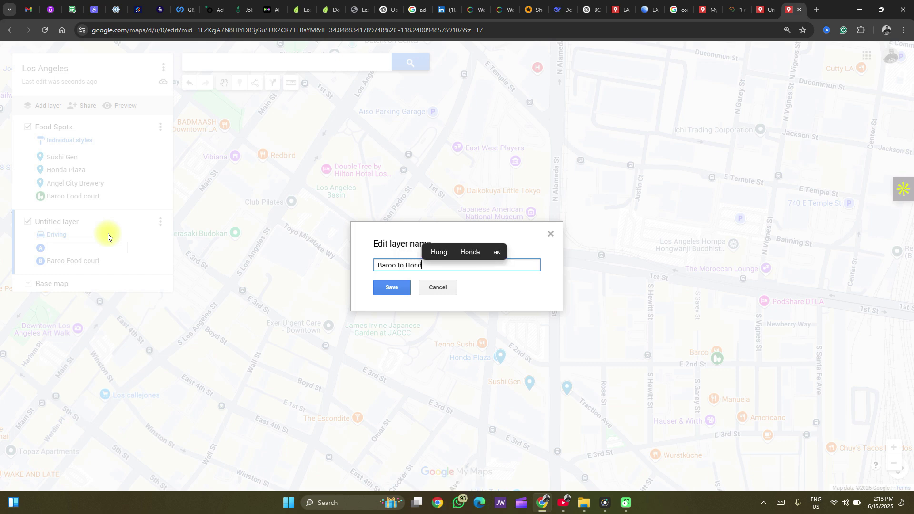
type("a pizza")
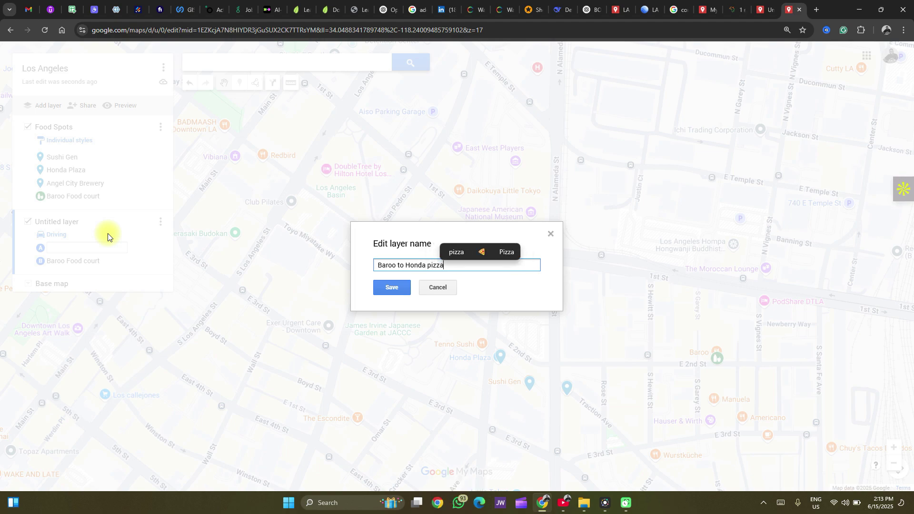
key("Return")
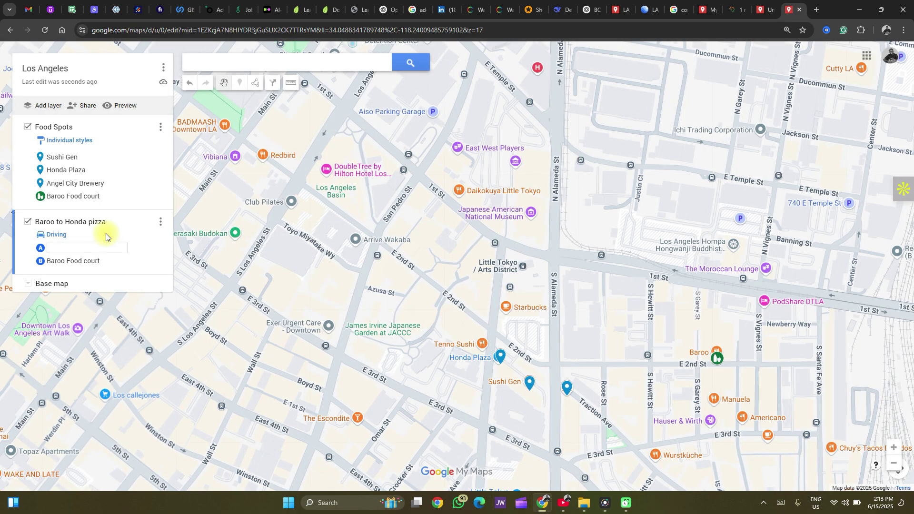
left_click(91, 248)
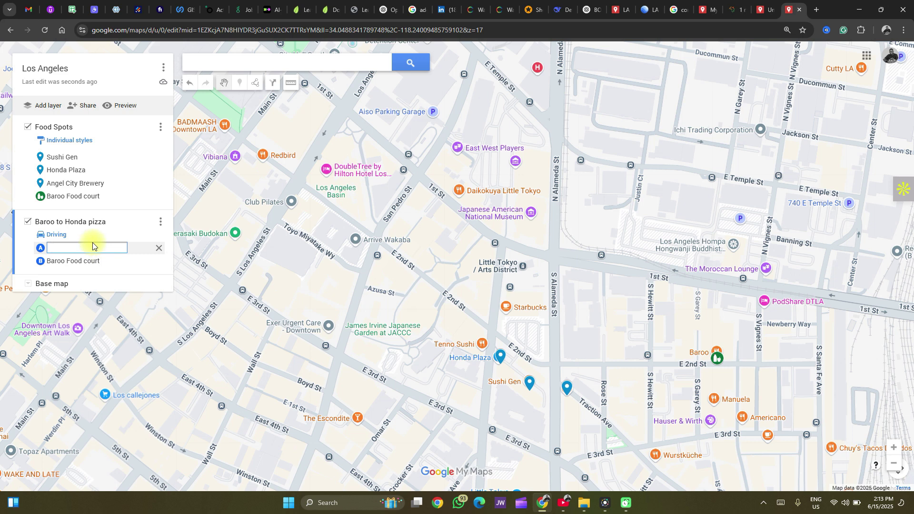
Step: Start the route at Honda Plaza and reroute it north via S Alameda St to 1st St
type("h")
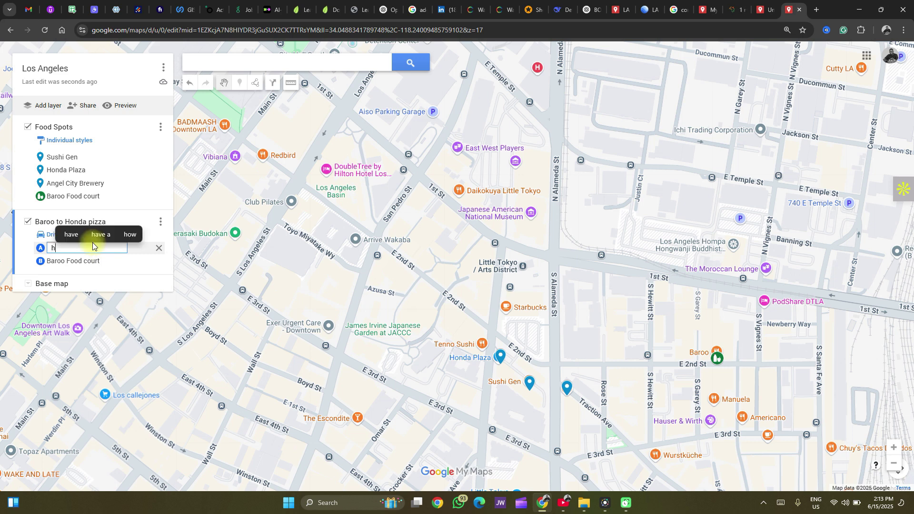
type("o")
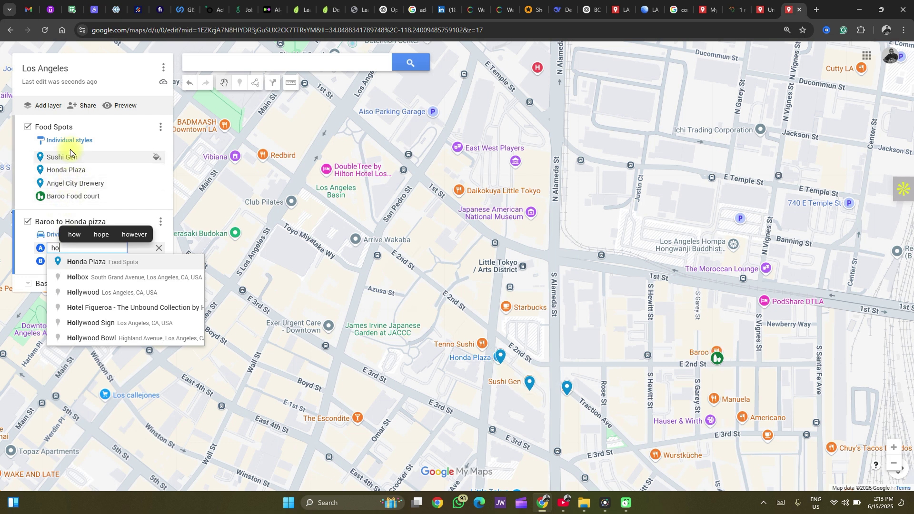
left_click(88, 263)
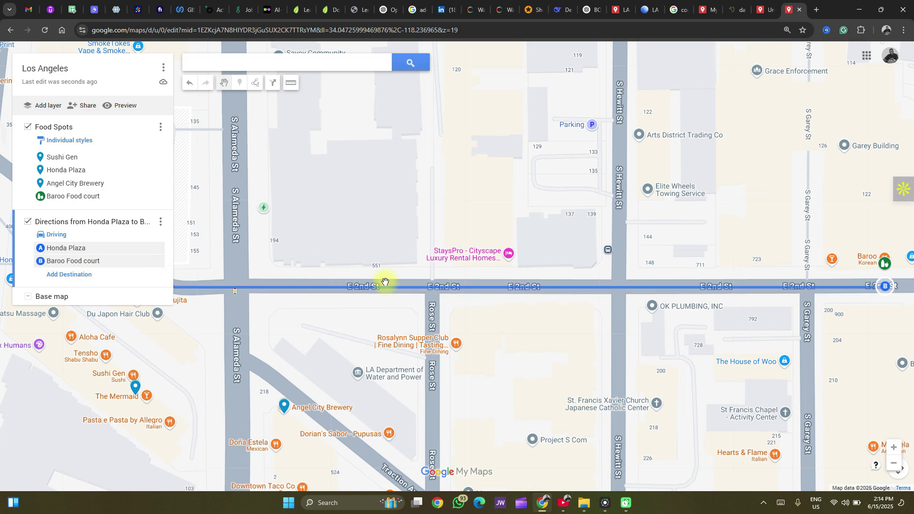
scroll(384, 284, "down", 2)
scroll(387, 283, "up", 1)
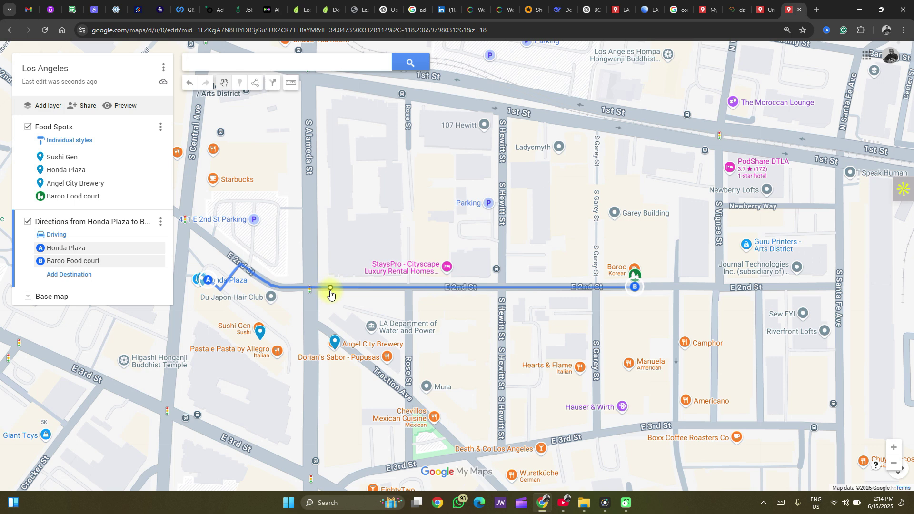
left_click_drag(330, 288, 325, 84)
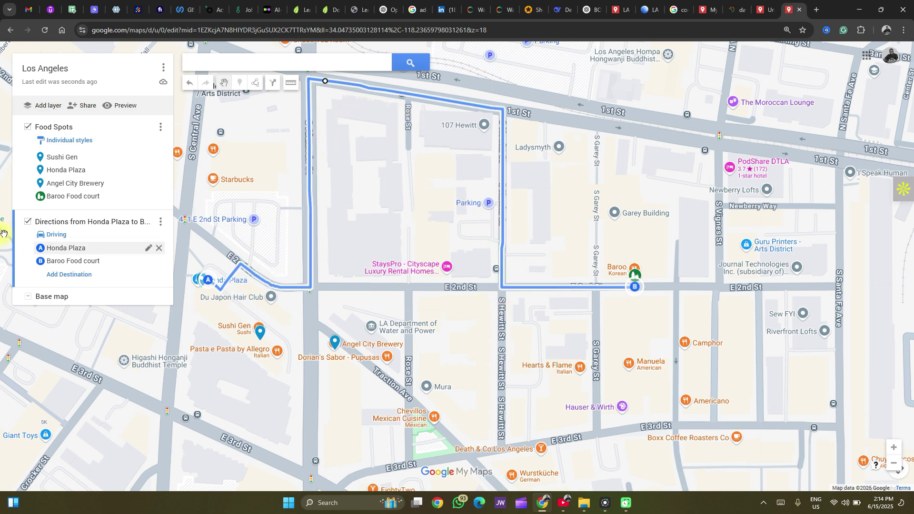
Step: Add East 3rd Street as a stop and order the stops East 3rd St, Baroo Food court, Honda Plaza
left_click(62, 276)
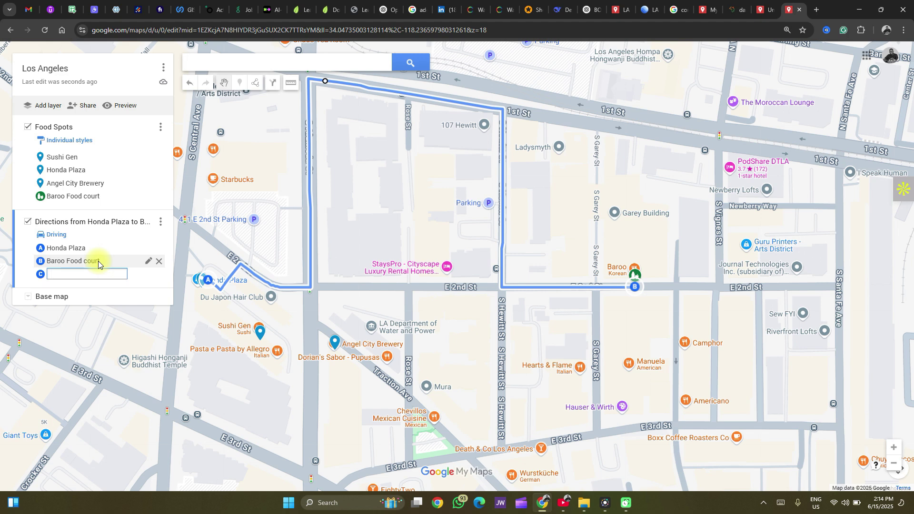
type("E 3")
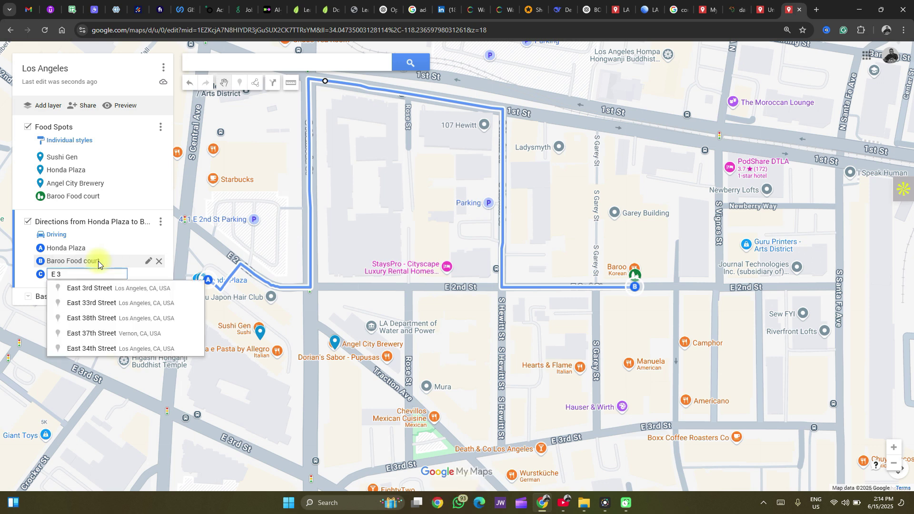
left_click(91, 289)
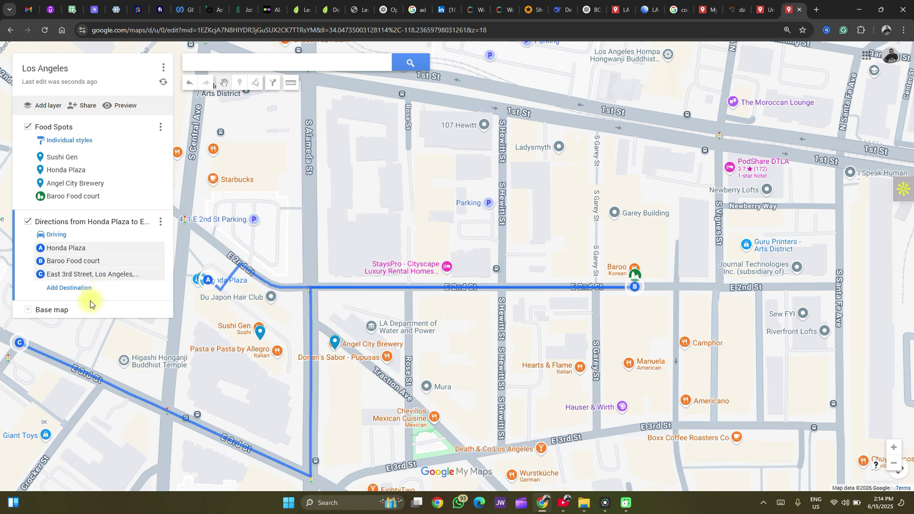
left_click_drag(295, 346, 483, 316)
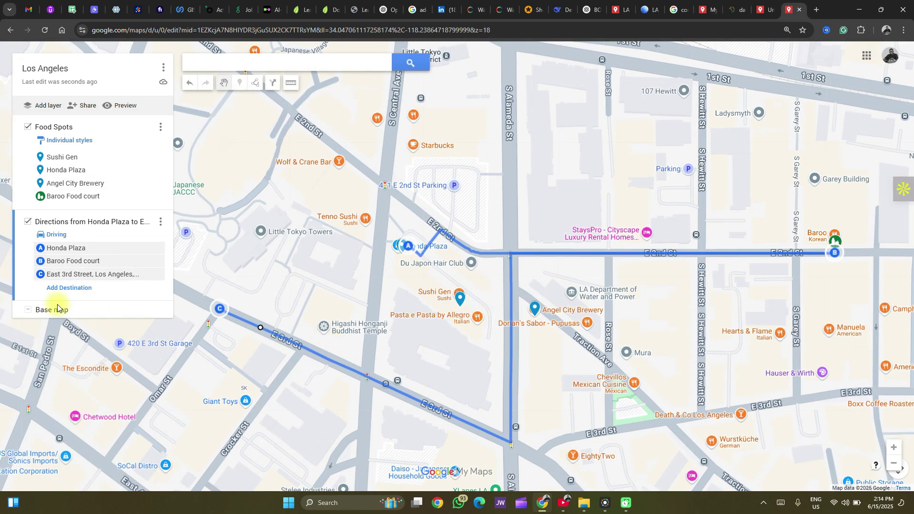
left_click_drag(56, 248, 55, 269)
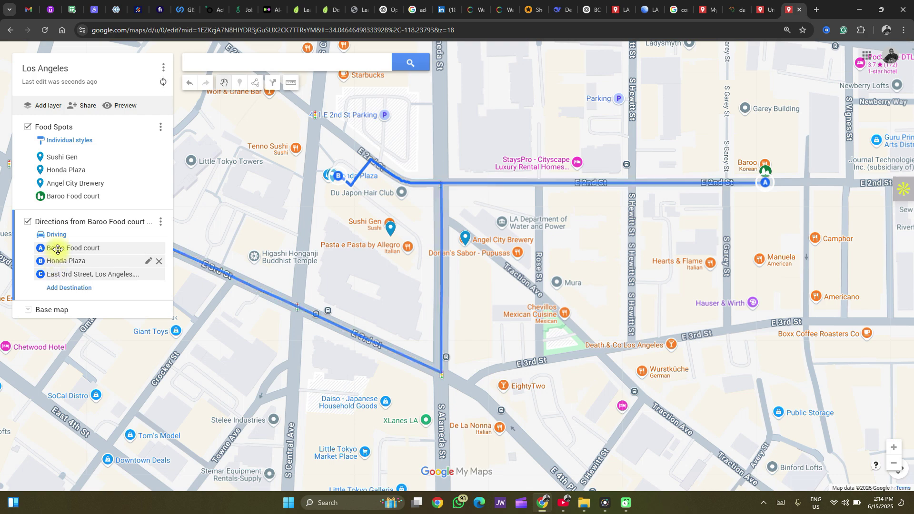
left_click_drag(57, 275, 65, 248)
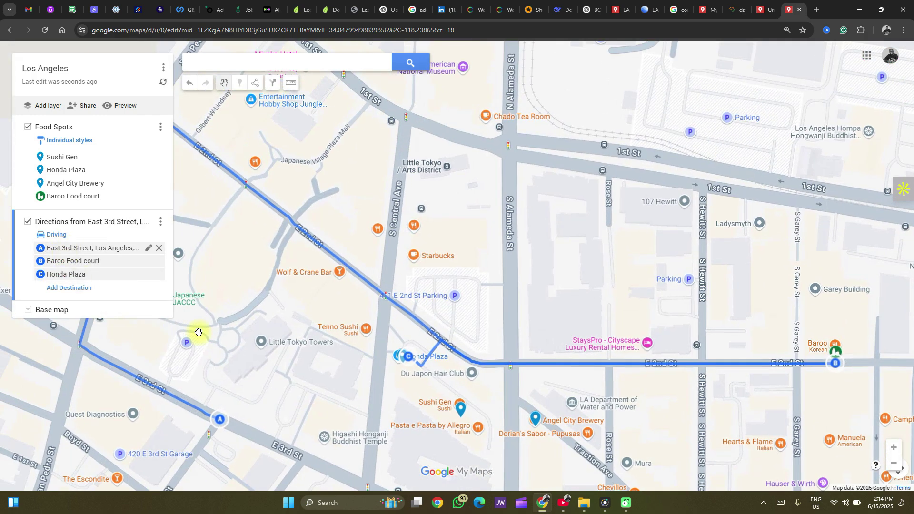
scroll(367, 340, "down", 2)
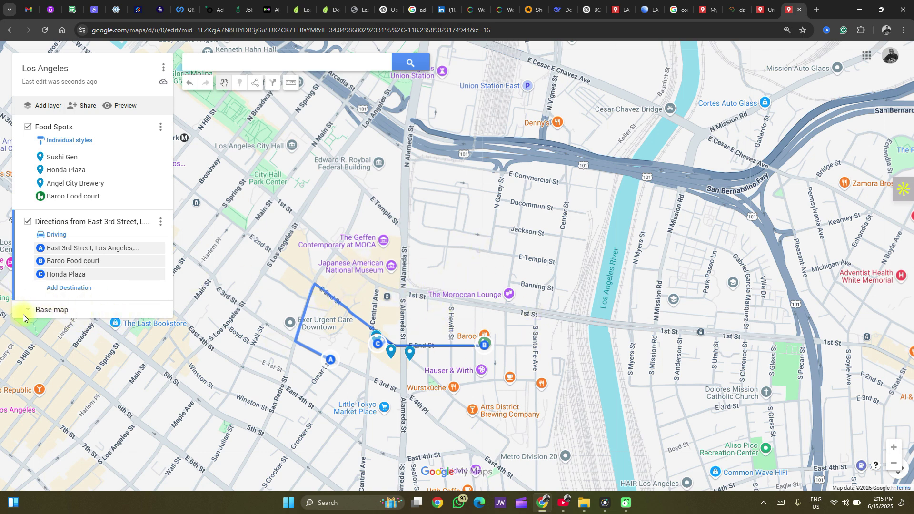
Step: Try Light Political and other base map styles, then settle on Simple Atlas
scroll(516, 279, "down", 2)
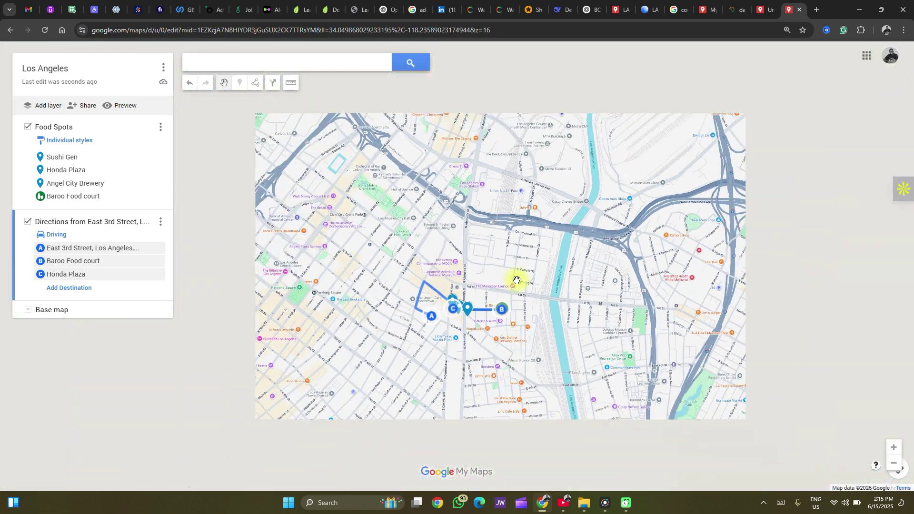
left_click(30, 312)
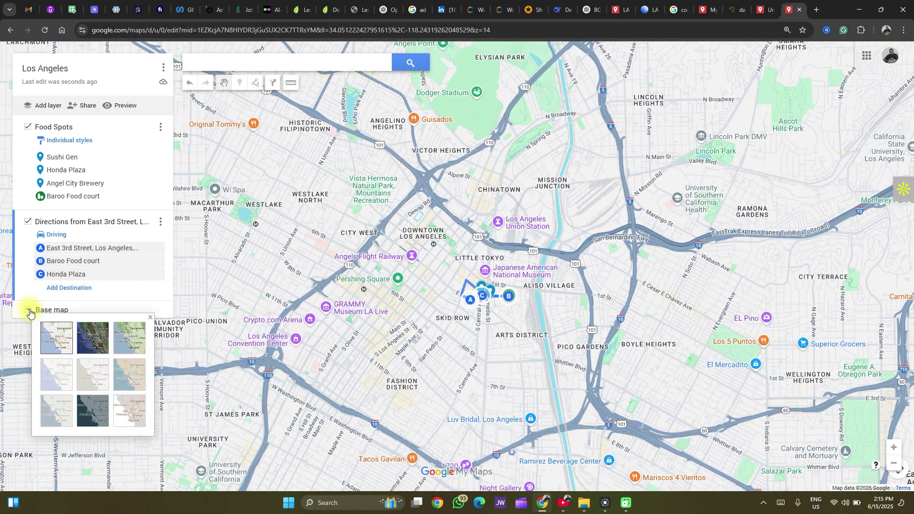
left_click(131, 379)
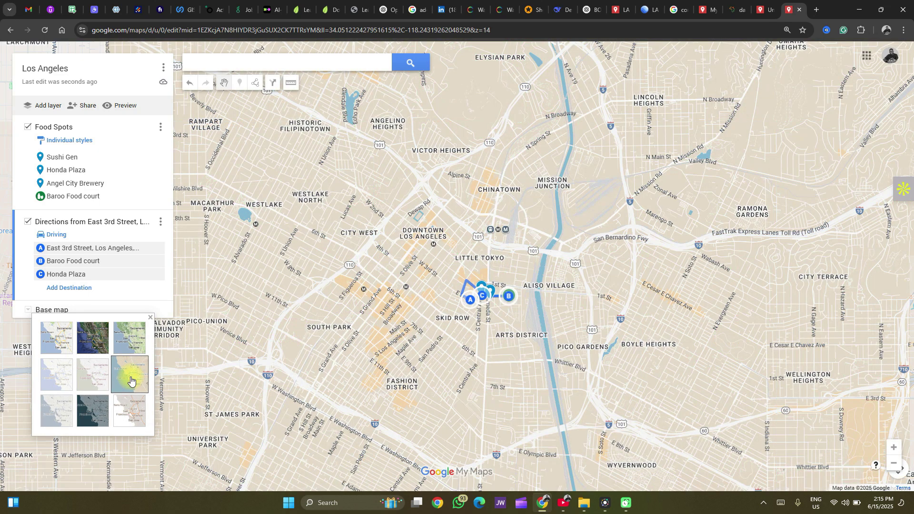
scroll(462, 298, "up", 2)
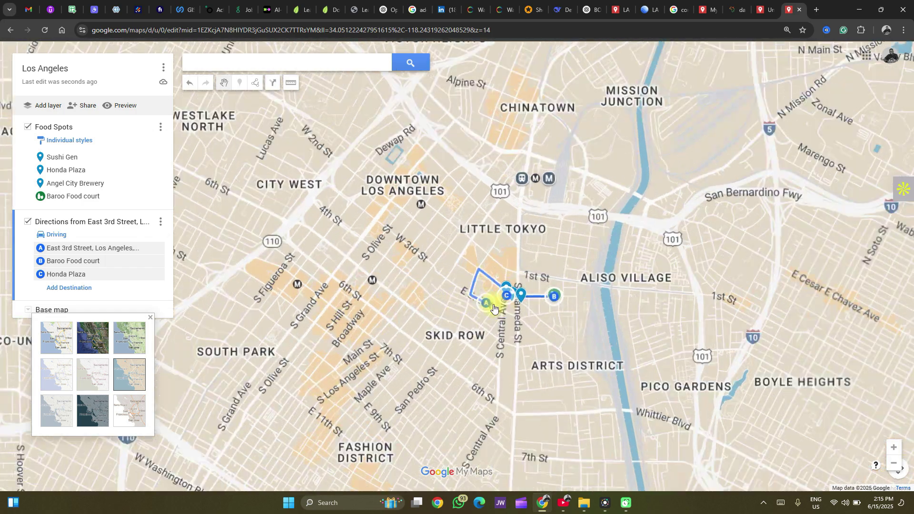
scroll(553, 310, "up", 1)
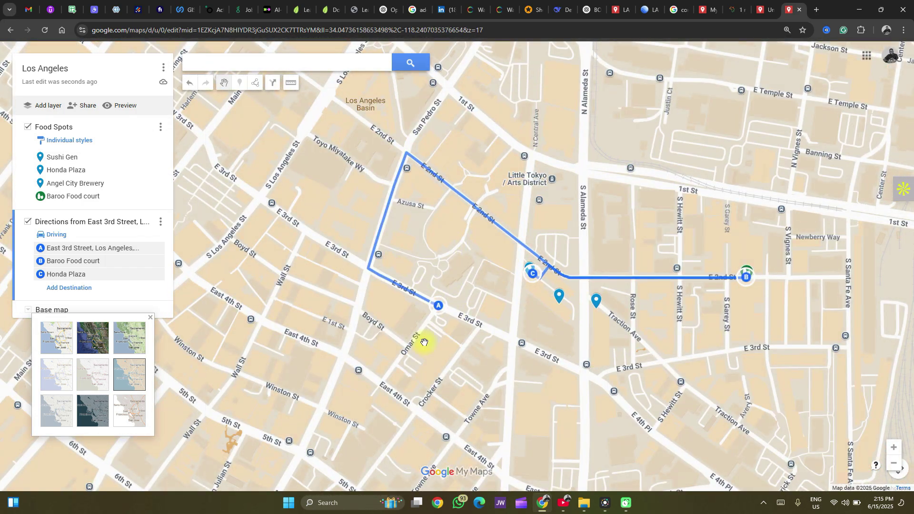
left_click(60, 380)
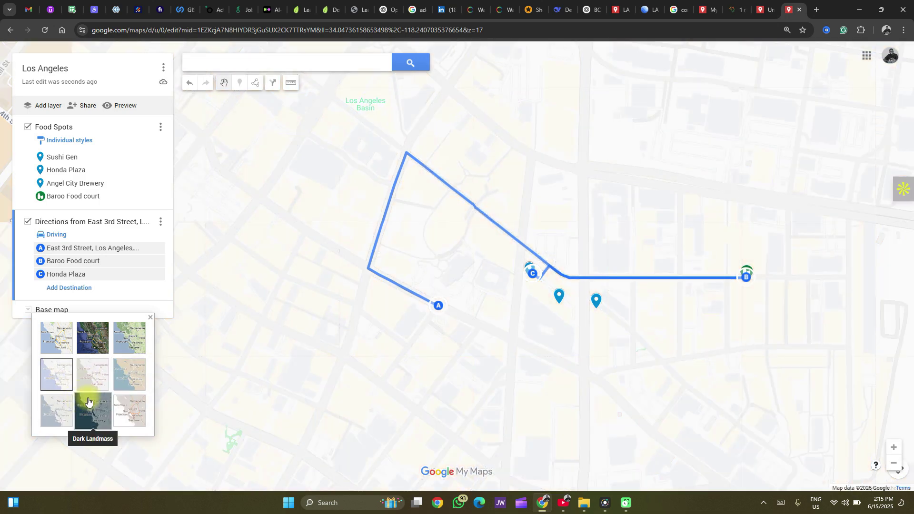
left_click(137, 418)
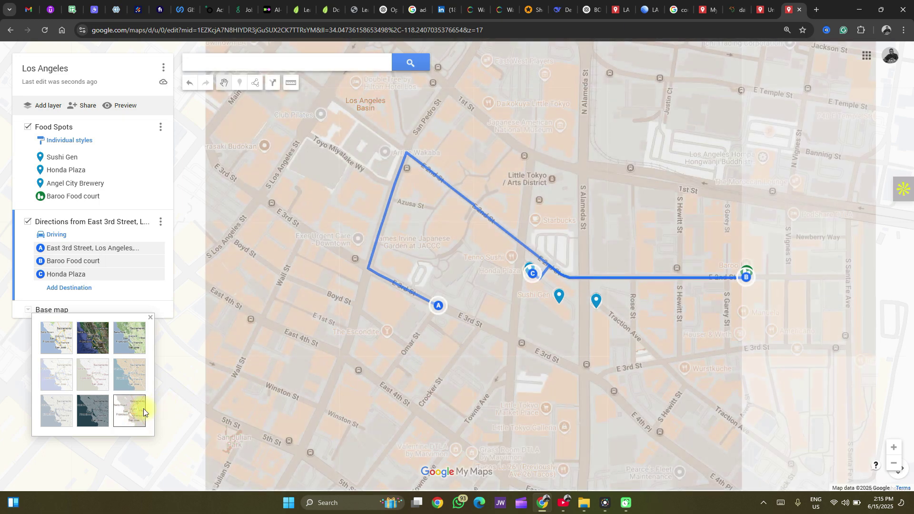
left_click(132, 383)
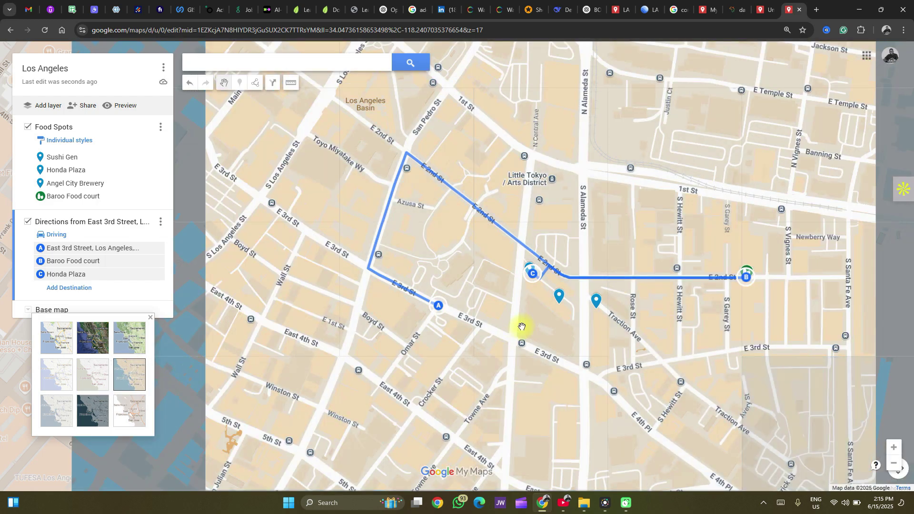
scroll(532, 325, "down", 2)
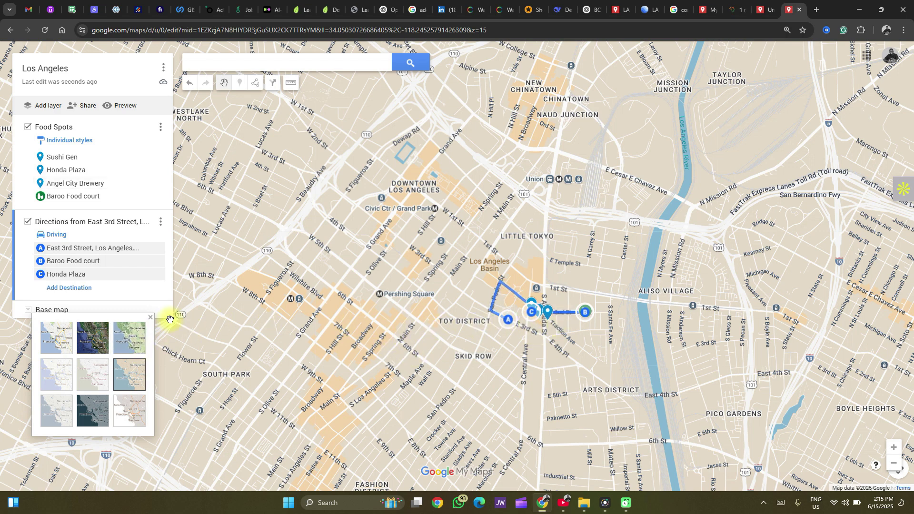
left_click(151, 318)
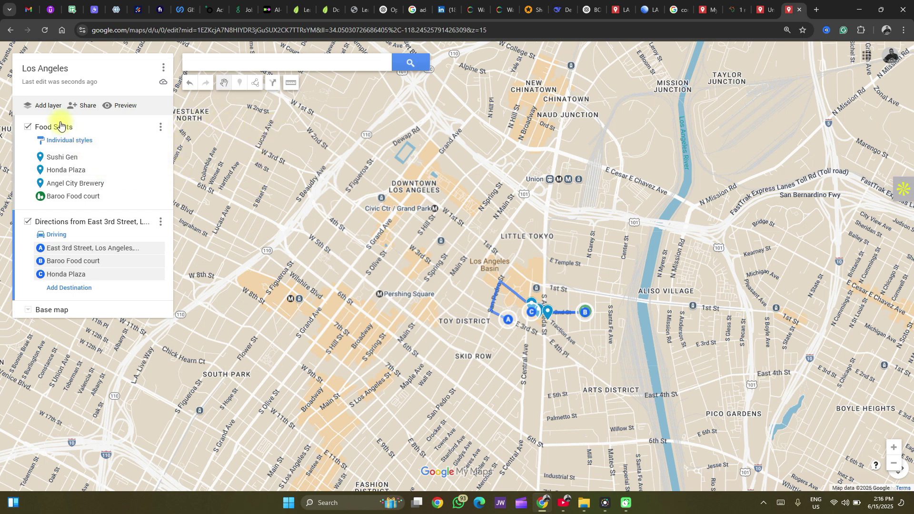
Step: Add a new layer, import the power jumpers CSV into it, and tick x_coord for positioning
left_click(42, 107)
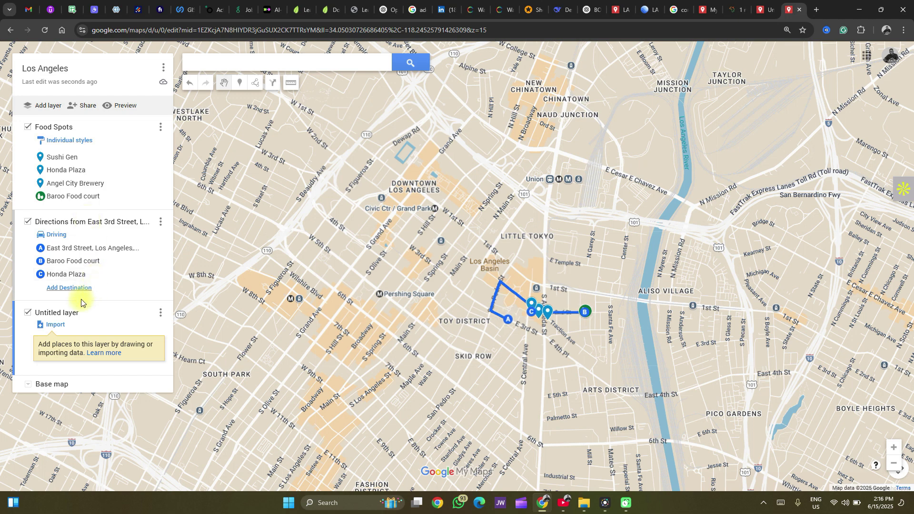
left_click(62, 330)
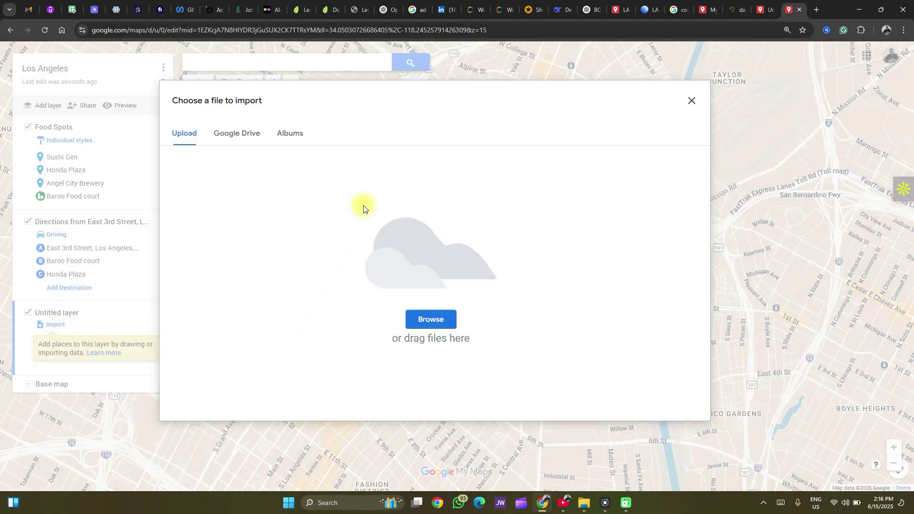
left_click(585, 503)
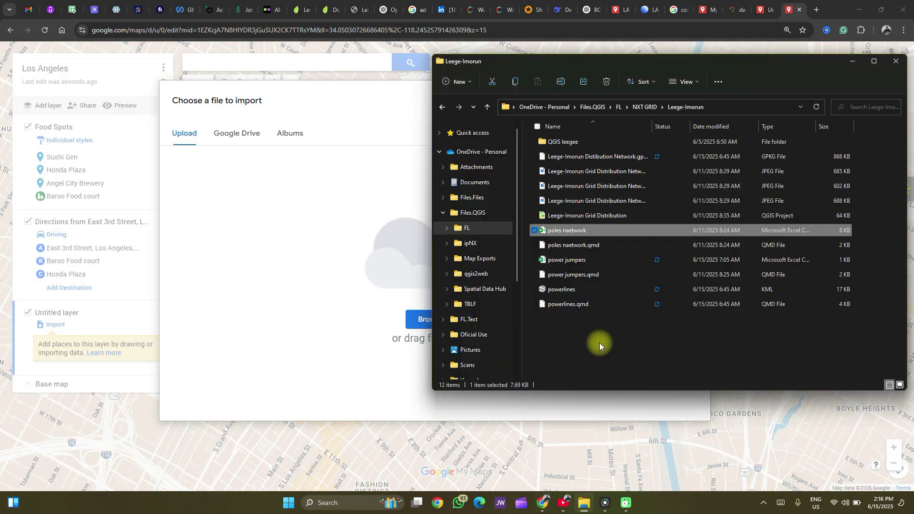
left_click_drag(576, 261, 344, 262)
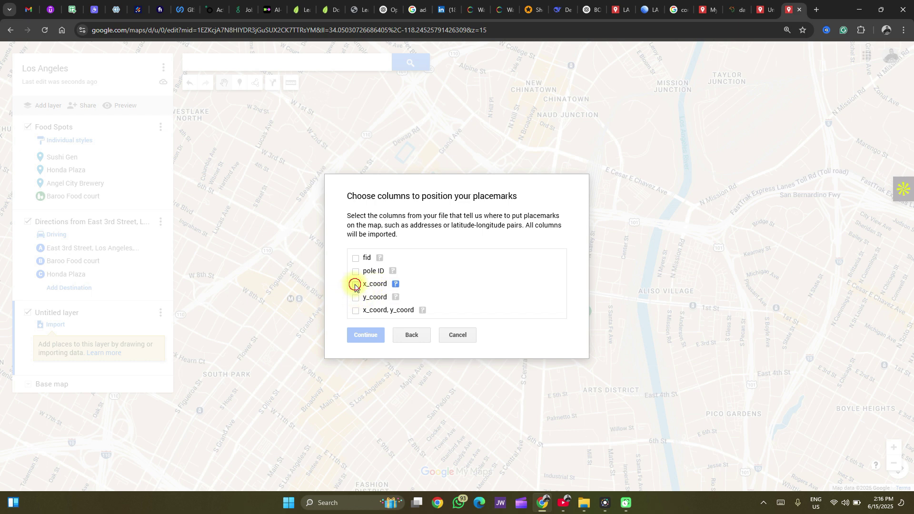
left_click(355, 285)
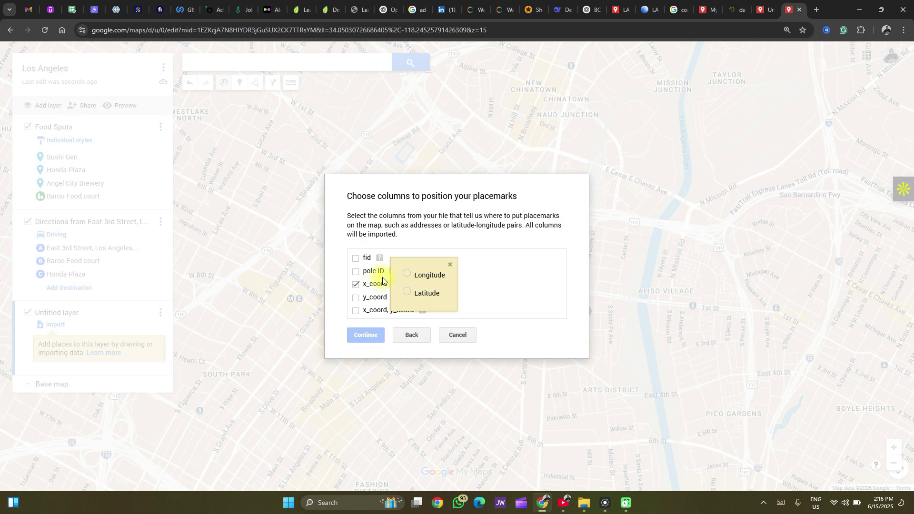
Step: Place the power jumpers pins by x_coord longitude and y_coord latitude, titled by pole ID
left_click(406, 276)
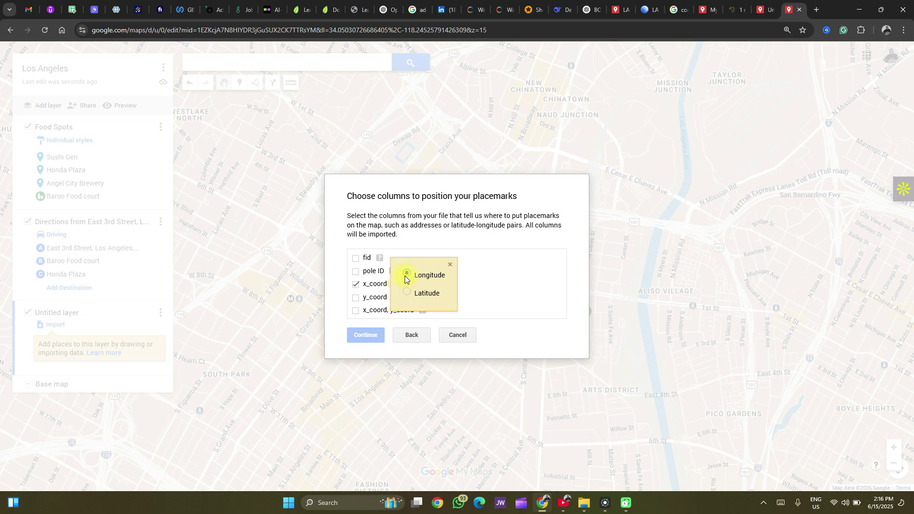
left_click(356, 298)
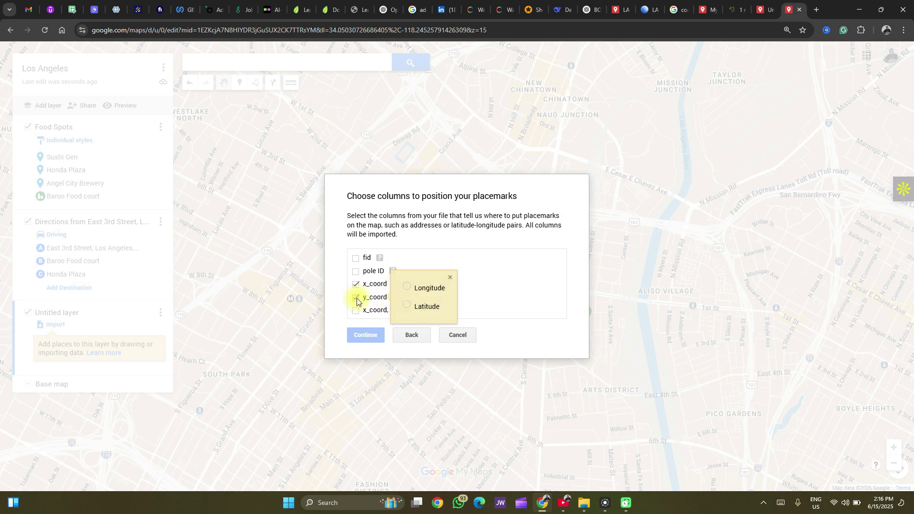
left_click(407, 307)
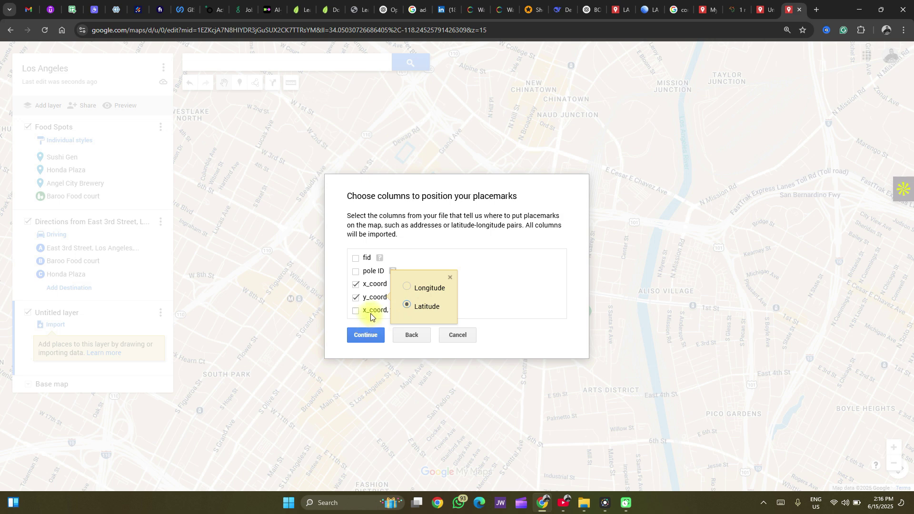
left_click(367, 335)
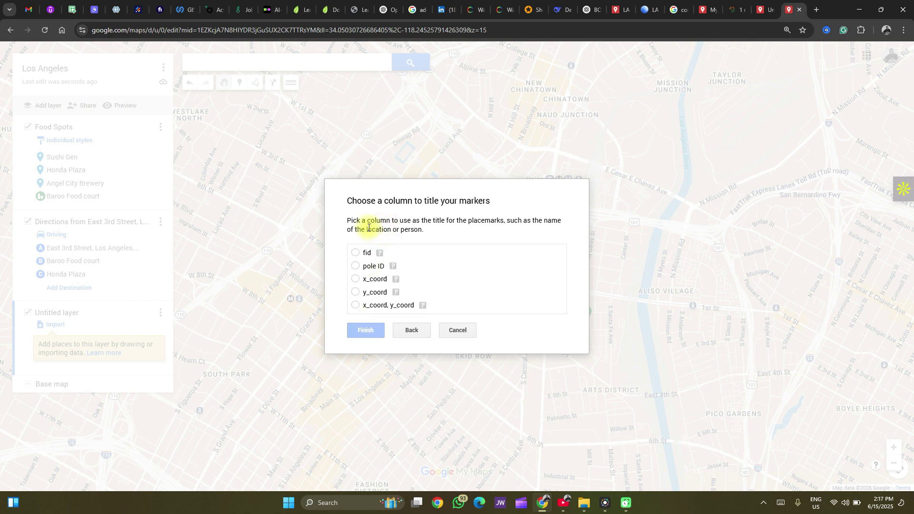
left_click(356, 266)
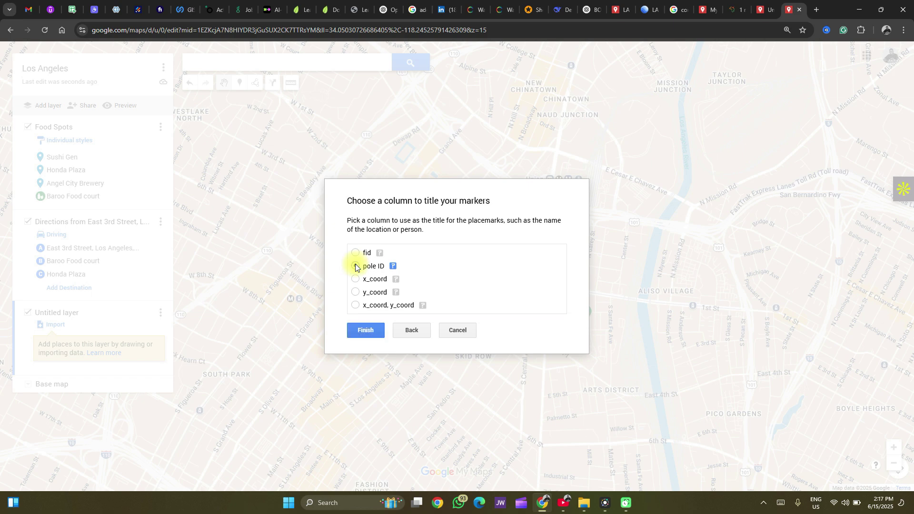
left_click(356, 331)
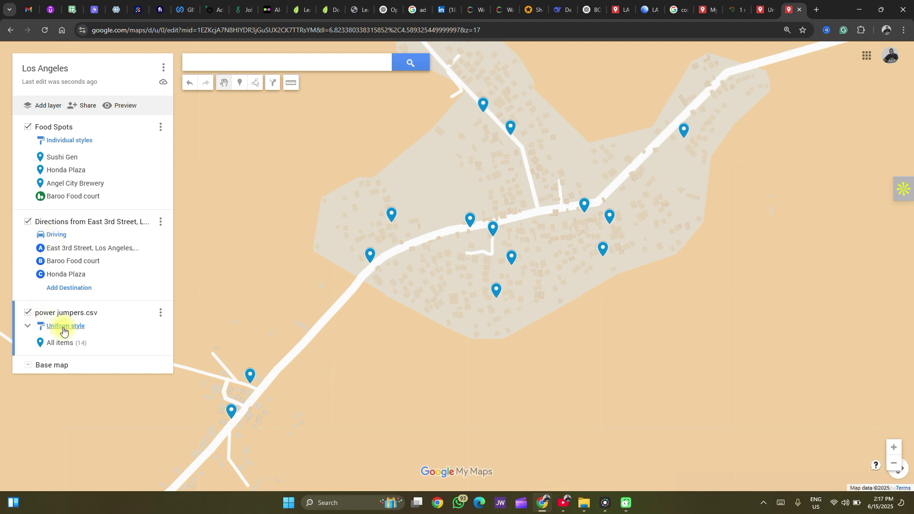
Step: Add another new layer and import only the powerlines KML file into it
mouse_move(70, 346)
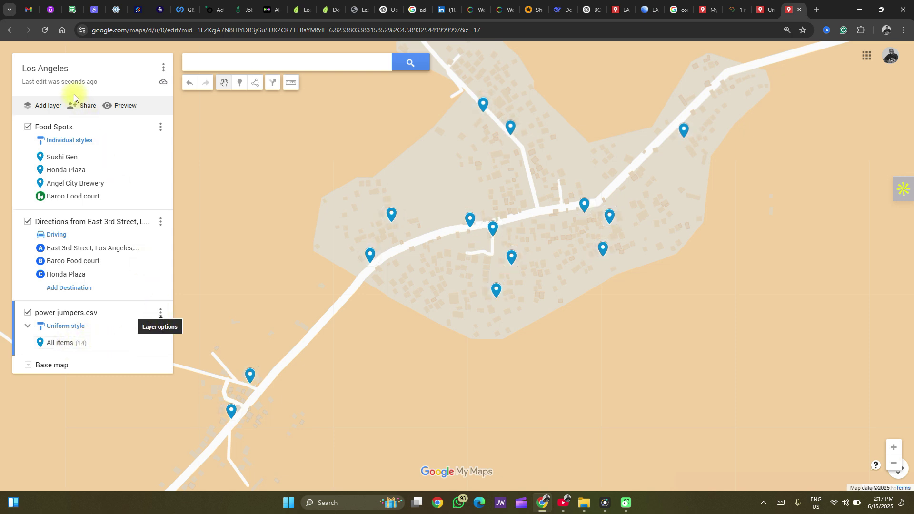
left_click(35, 106)
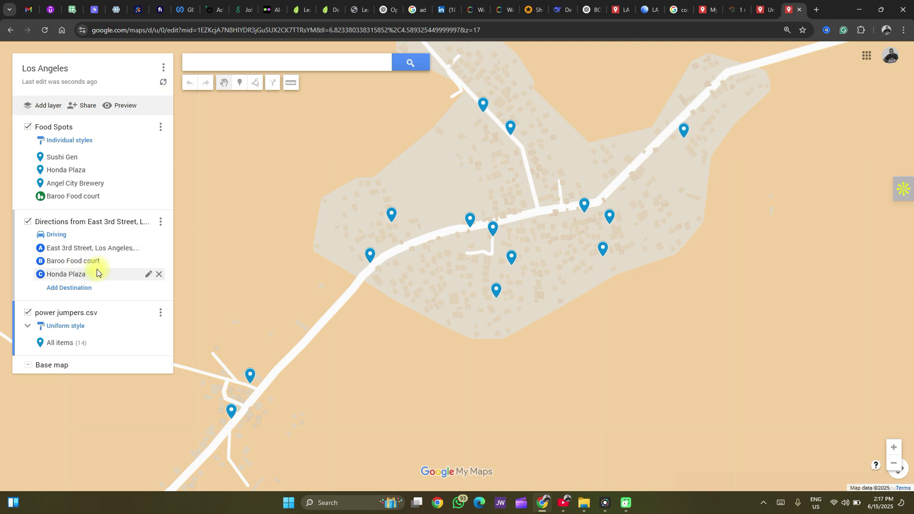
left_click(60, 381)
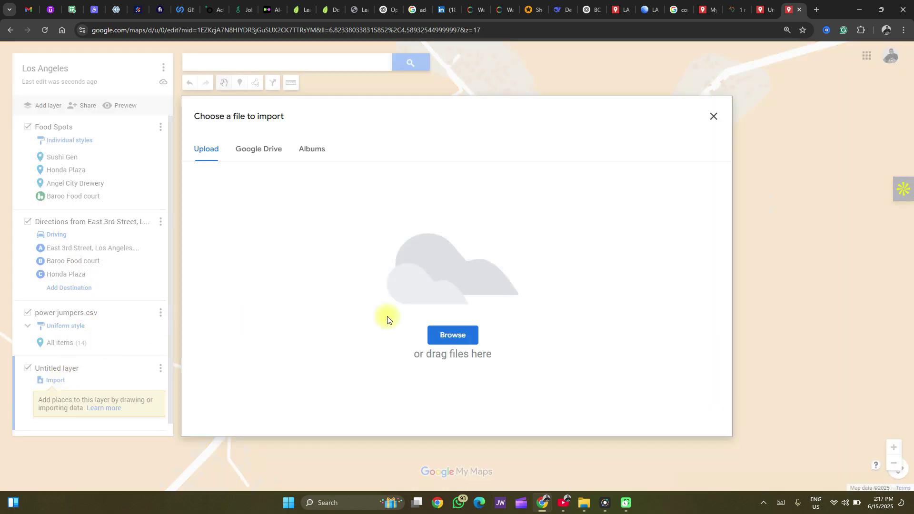
left_click(584, 503)
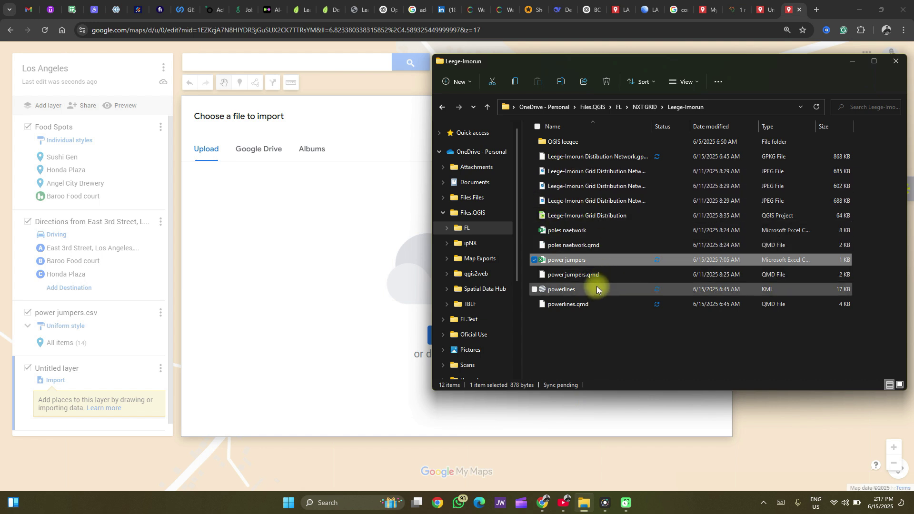
left_click_drag(581, 290, 312, 300)
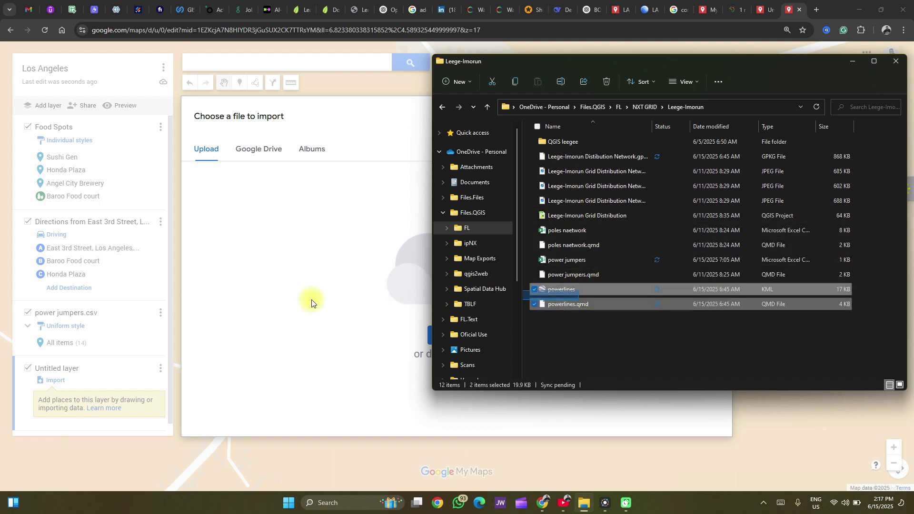
left_click(564, 293)
left_click_drag(565, 292, 343, 291)
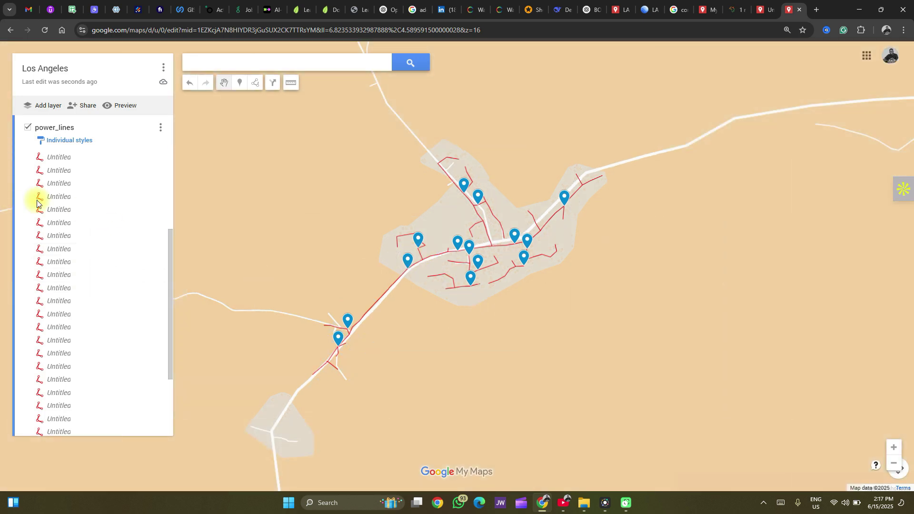
Step: Recolour the 41 m power line (fid 23) yellow
scroll(59, 171, "up", 6)
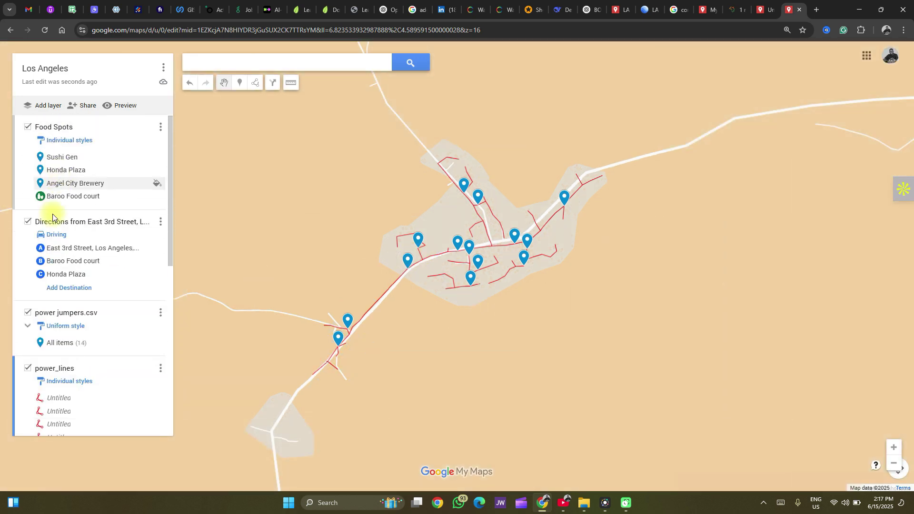
scroll(52, 212, "down", 9)
scroll(54, 265, "down", 3)
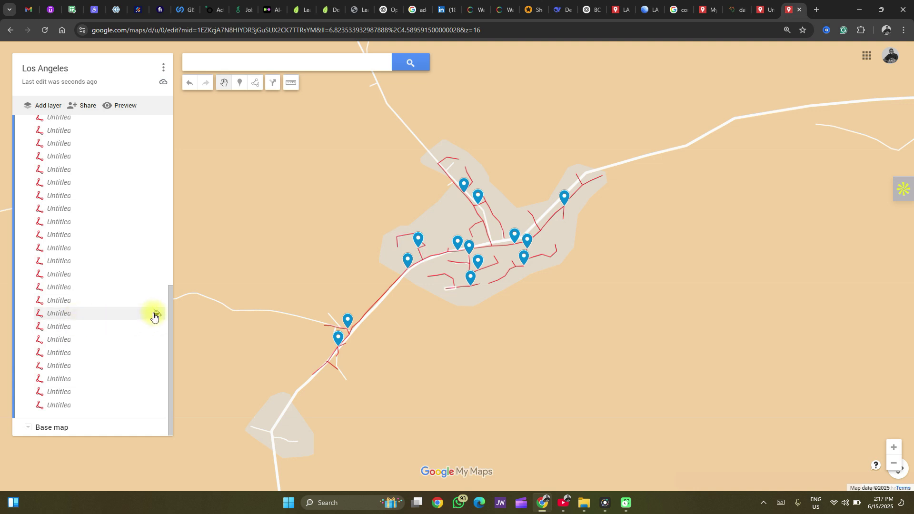
left_click(155, 315)
left_click(70, 326)
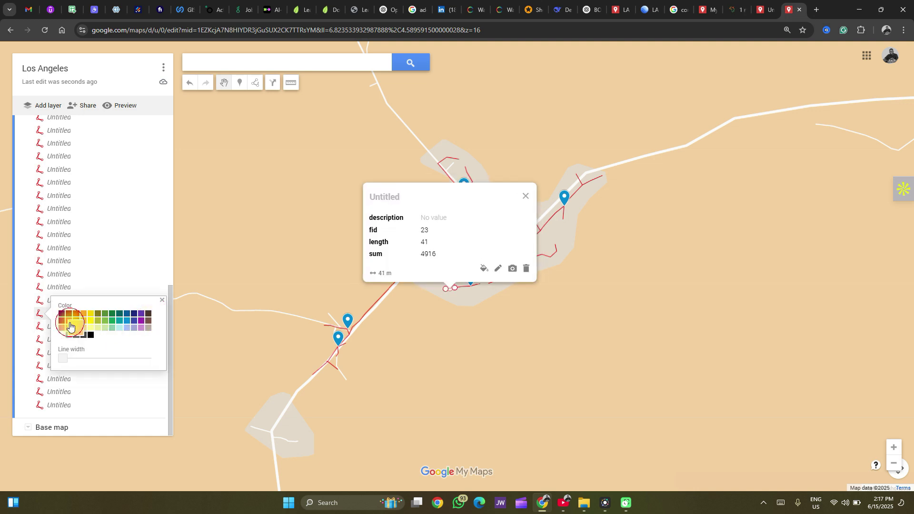
left_click(91, 322)
left_click(525, 196)
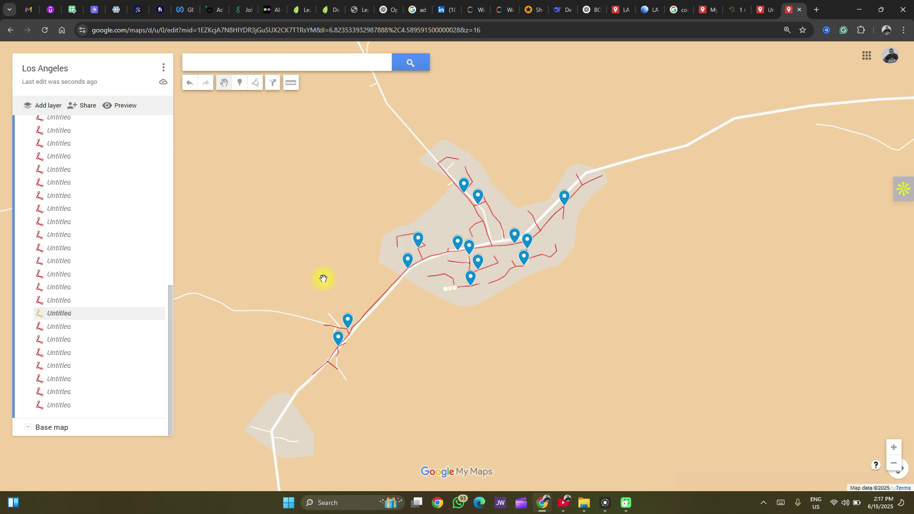
scroll(83, 248, "up", 10)
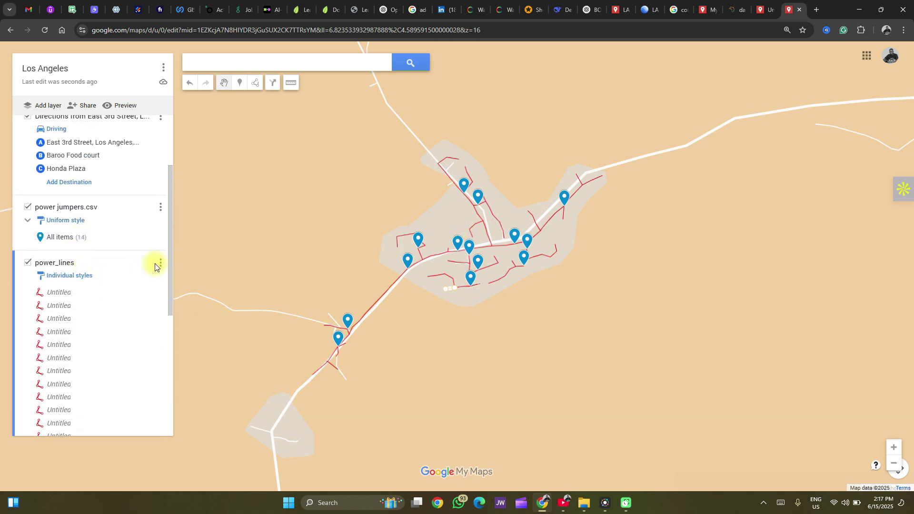
Step: In the power_lines data table, inspect lines fid 8, 11, 13 and 16, then close it
left_click(160, 263)
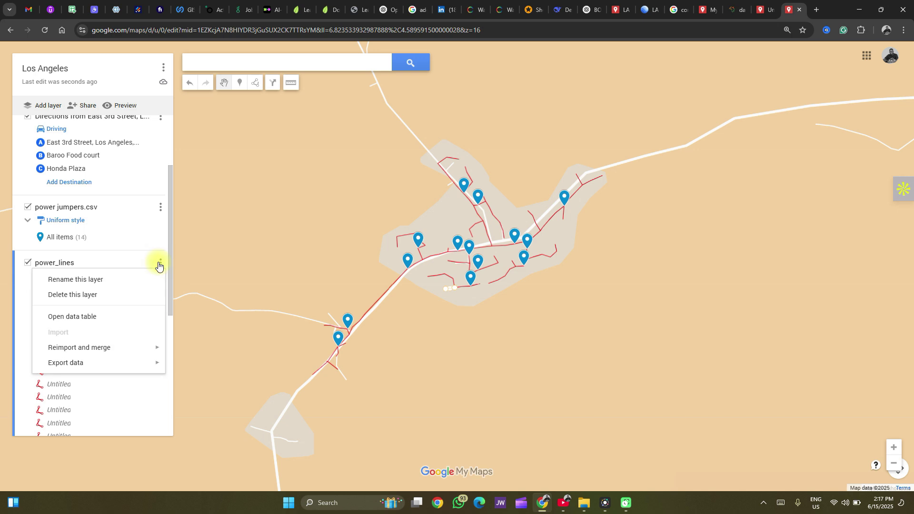
left_click(57, 317)
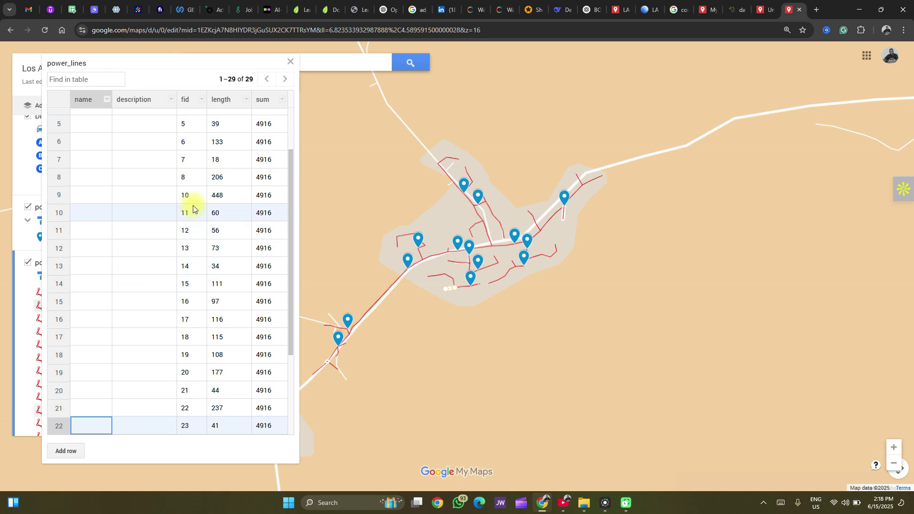
left_click(62, 177)
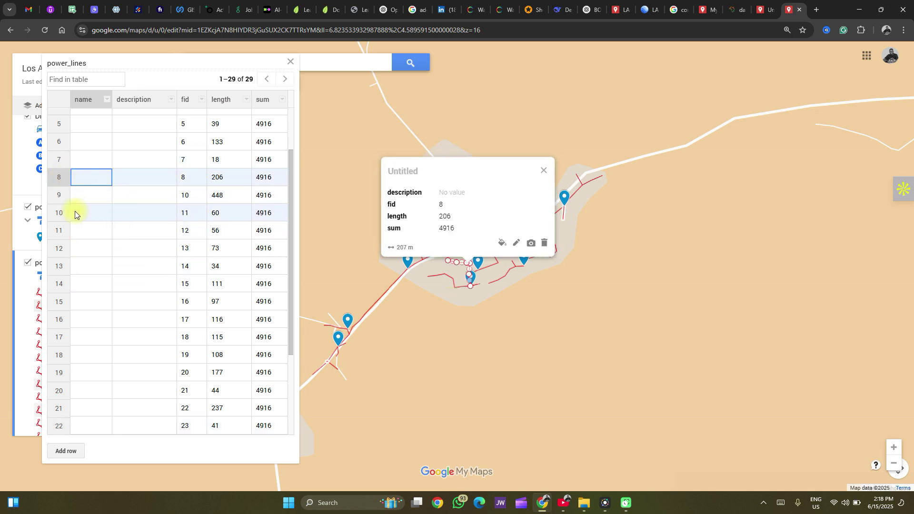
left_click(60, 214)
scroll(547, 205, "up", 3)
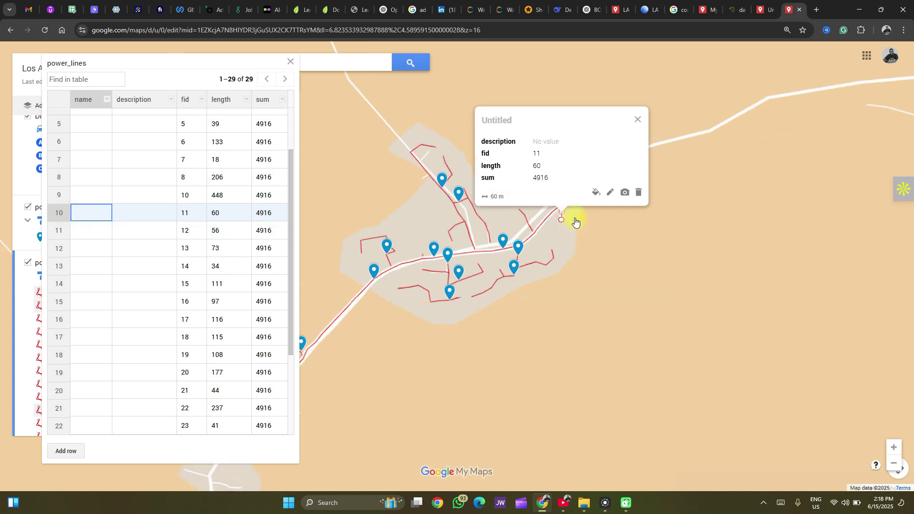
scroll(561, 219, "up", 2)
left_click(62, 248)
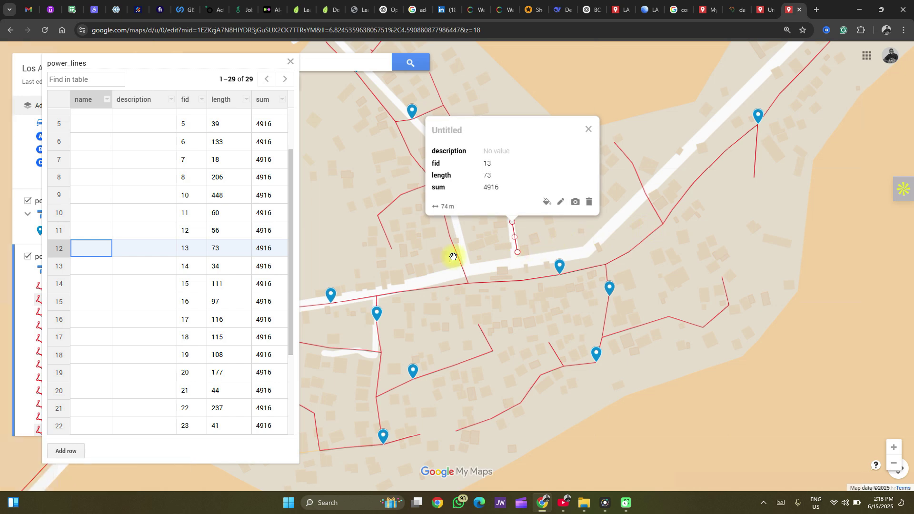
left_click(55, 301)
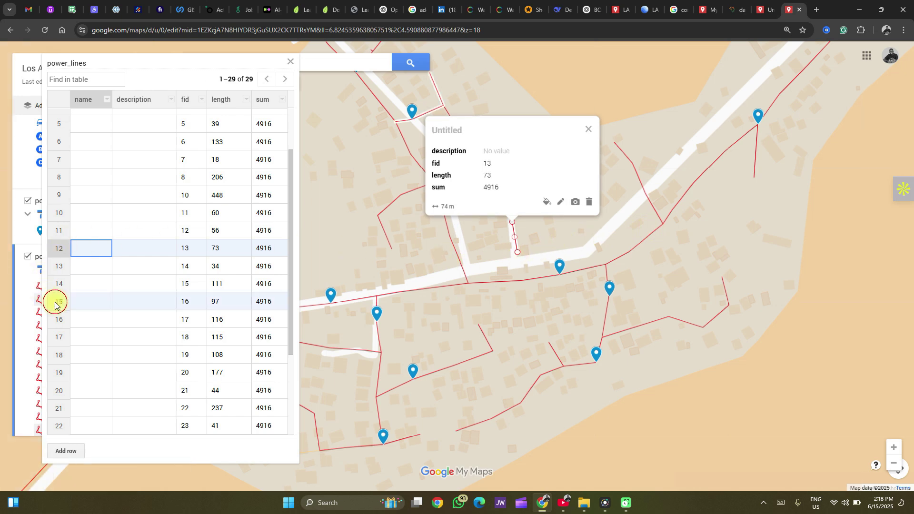
scroll(497, 255, "down", 2)
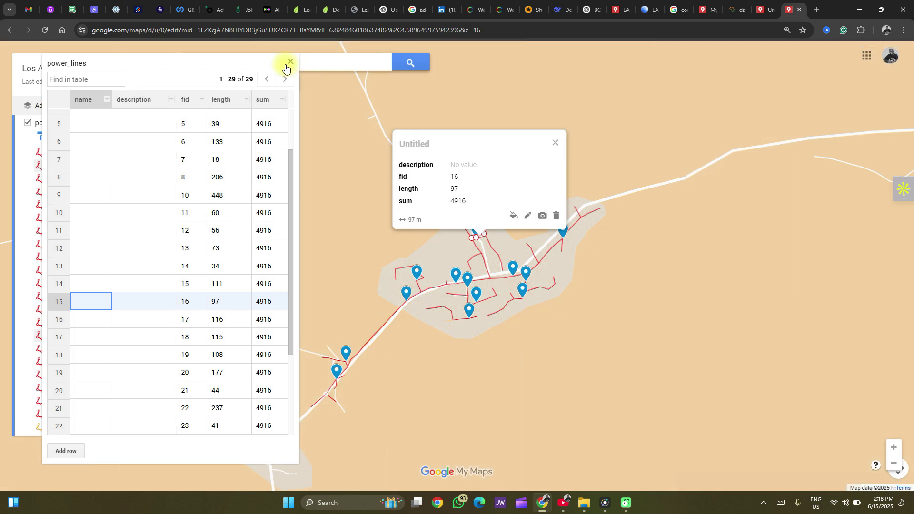
left_click(290, 62)
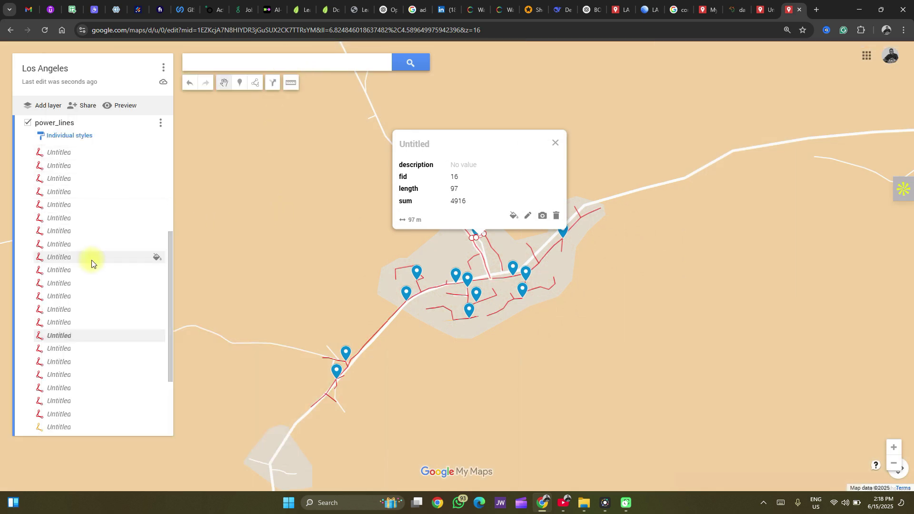
scroll(92, 261, "up", 3)
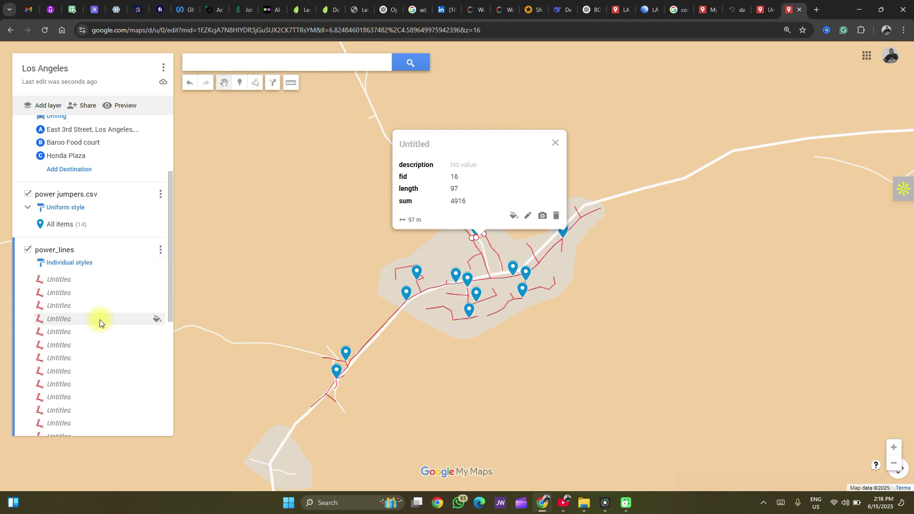
scroll(99, 319, "up", 3)
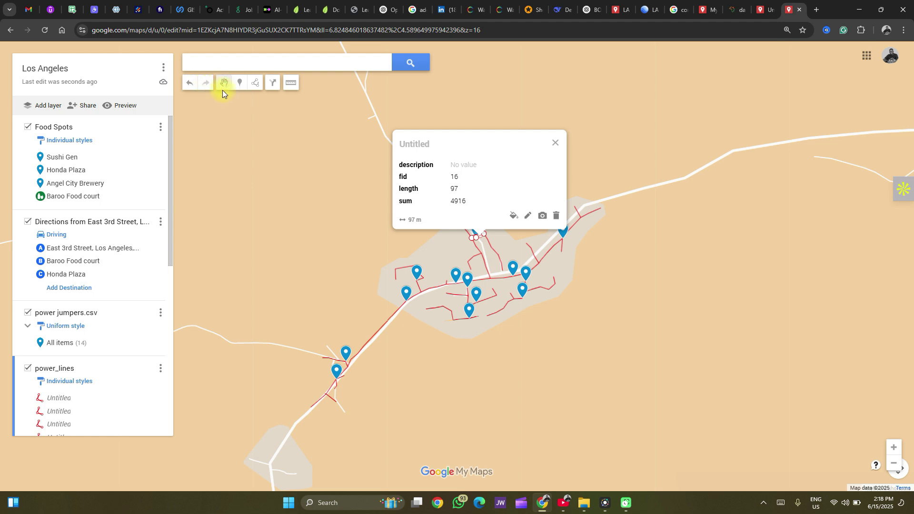
Step: Draw a looping polyline, Line 30, on open ground west of the power lines
left_click_drag(257, 175, 324, 147)
left_click(252, 88)
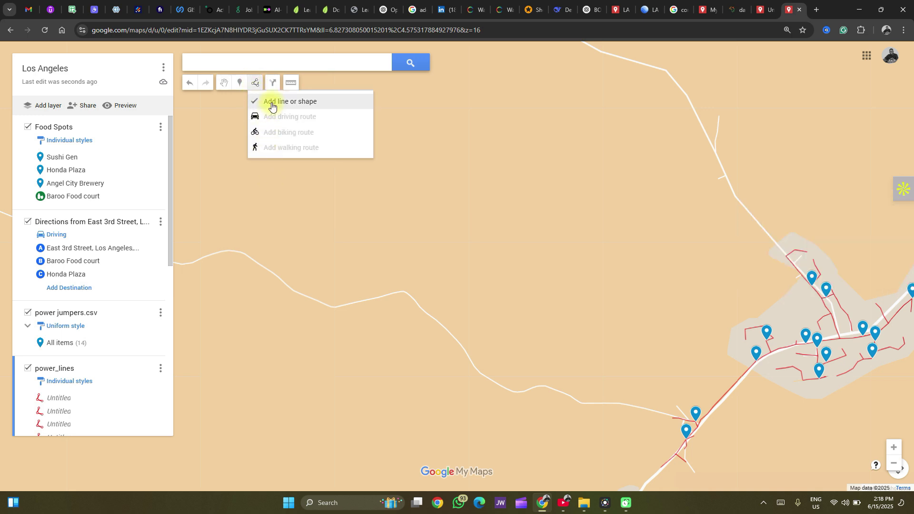
left_click(271, 103)
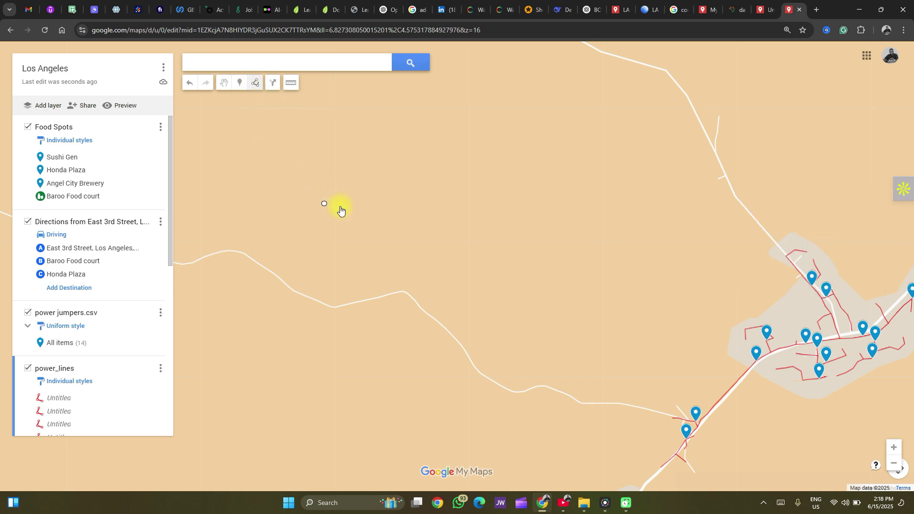
left_click(389, 186)
left_click(496, 225)
left_click(521, 289)
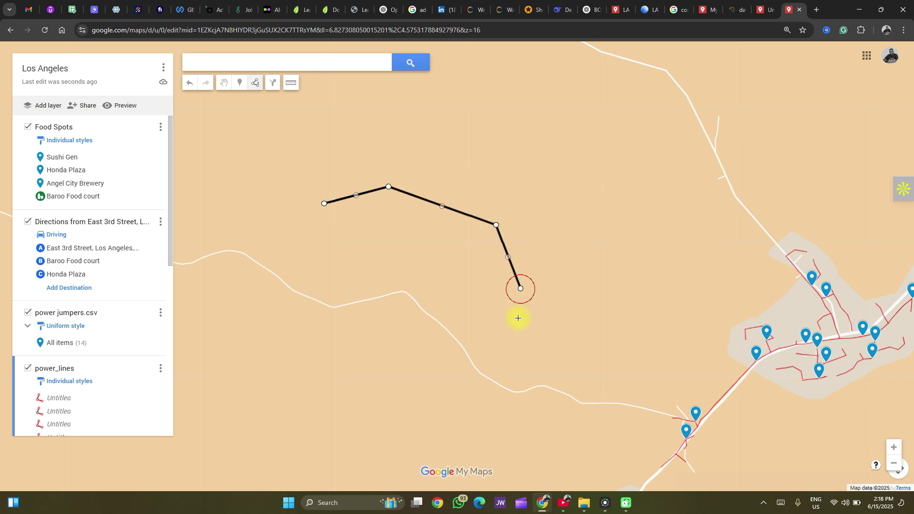
left_click(509, 338)
left_click(469, 389)
left_click(388, 359)
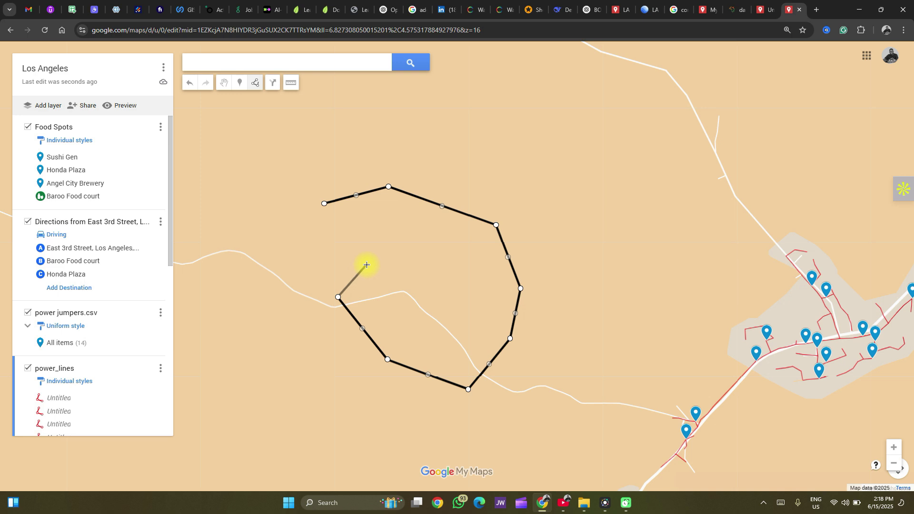
double_click(299, 265)
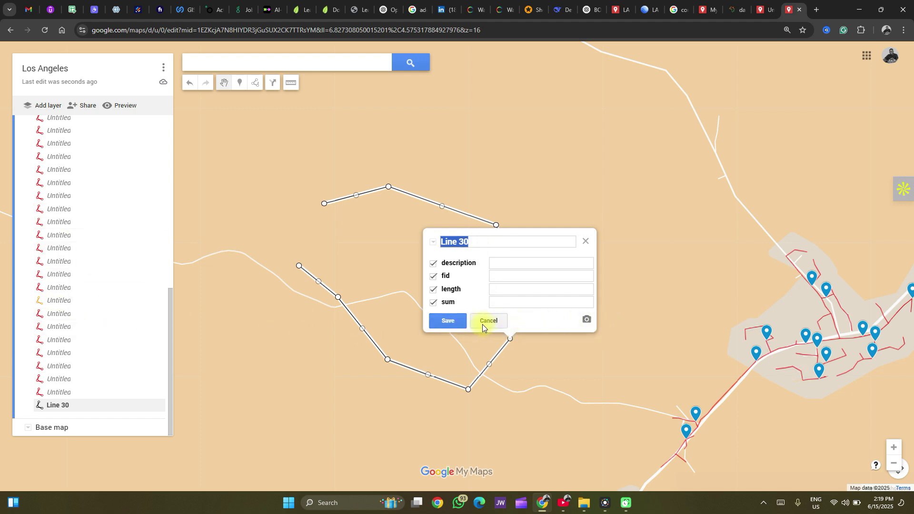
left_click(584, 243)
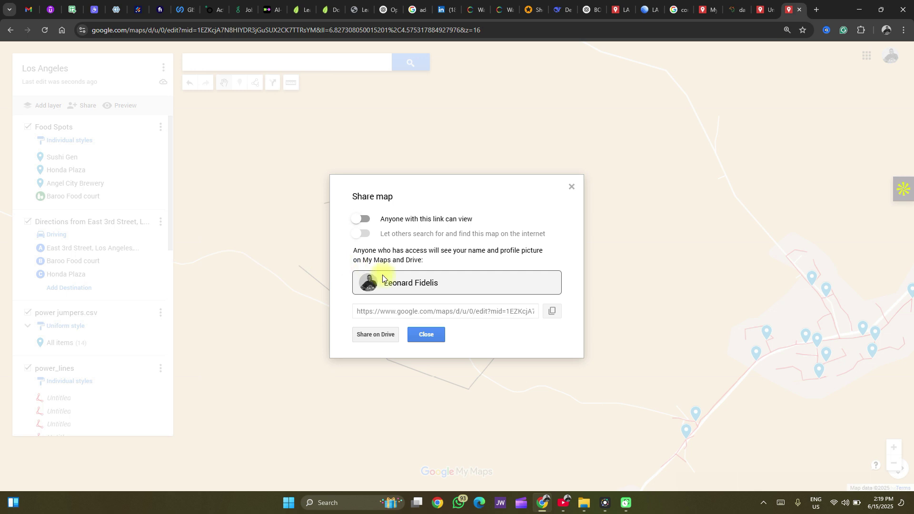
Step: Make the Los Angeles map viewable by anyone with the link, with the Viewer role, then close sharing
left_click(364, 219)
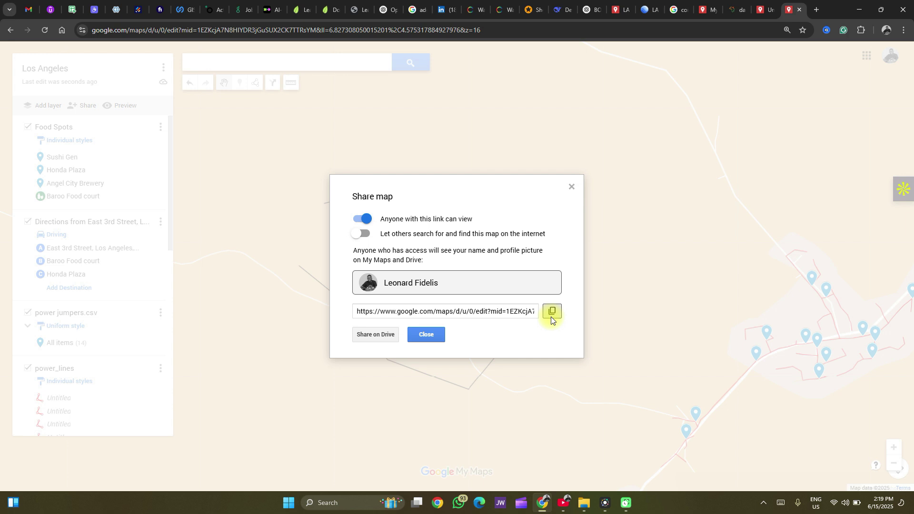
left_click(375, 335)
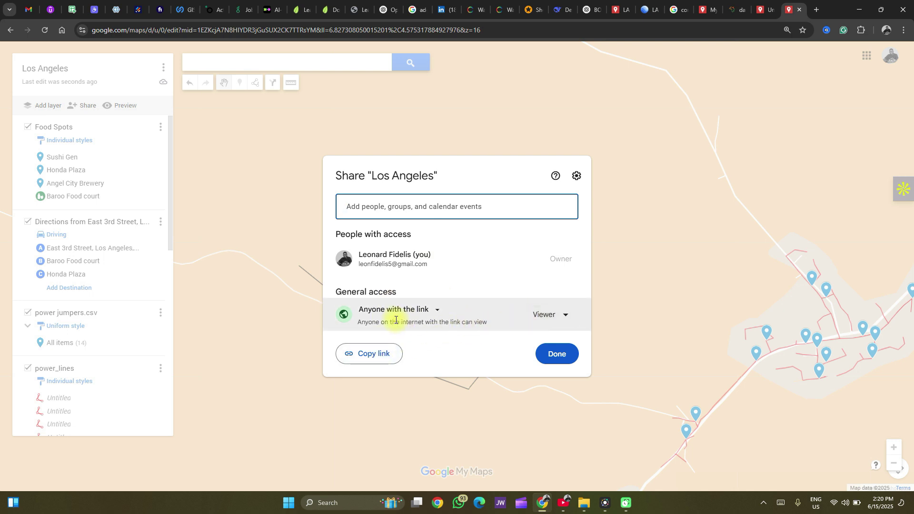
left_click(426, 310)
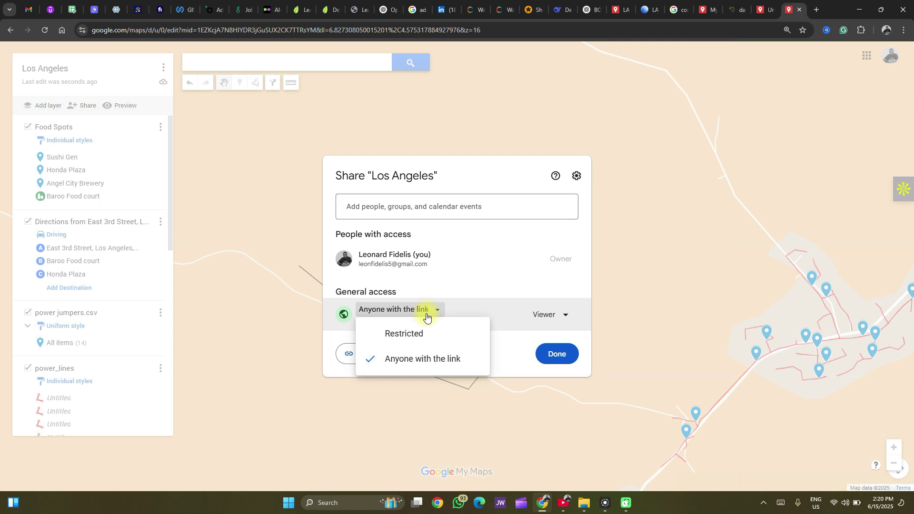
left_click(467, 291)
left_click(544, 317)
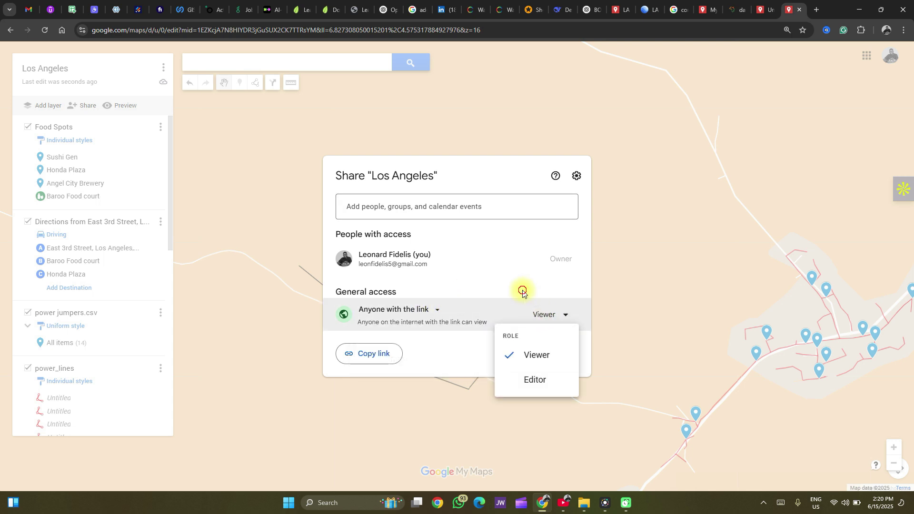
left_click(523, 292)
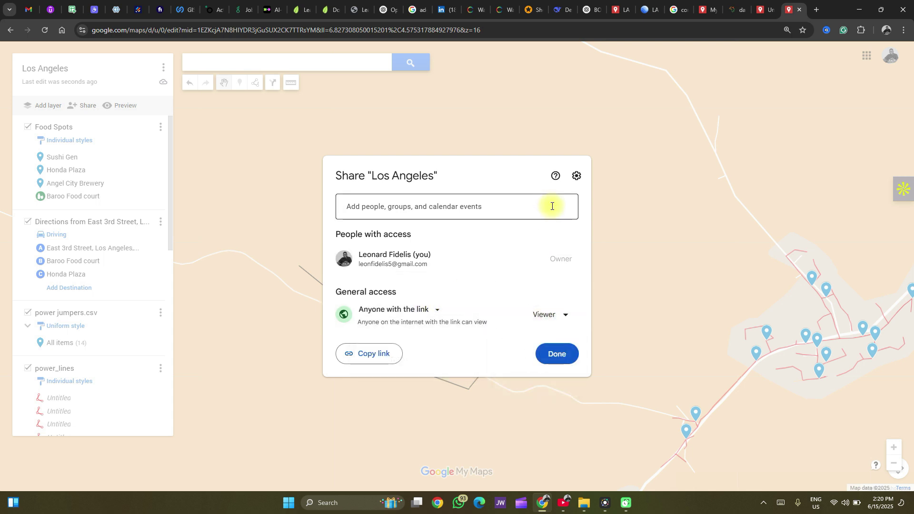
left_click(555, 353)
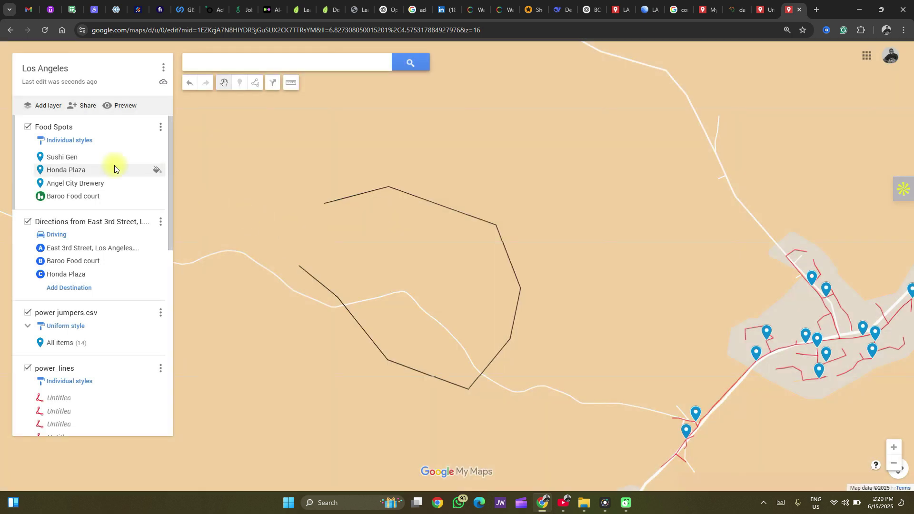
left_click(163, 68)
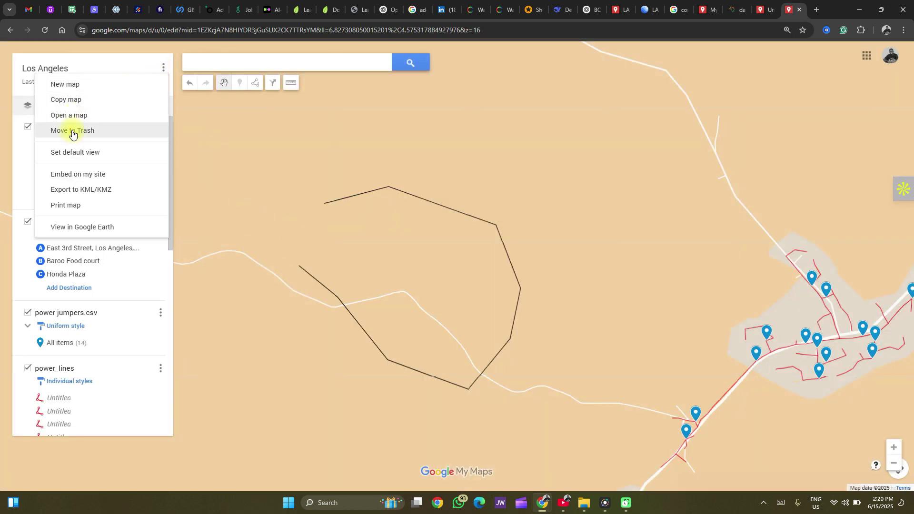
left_click(70, 174)
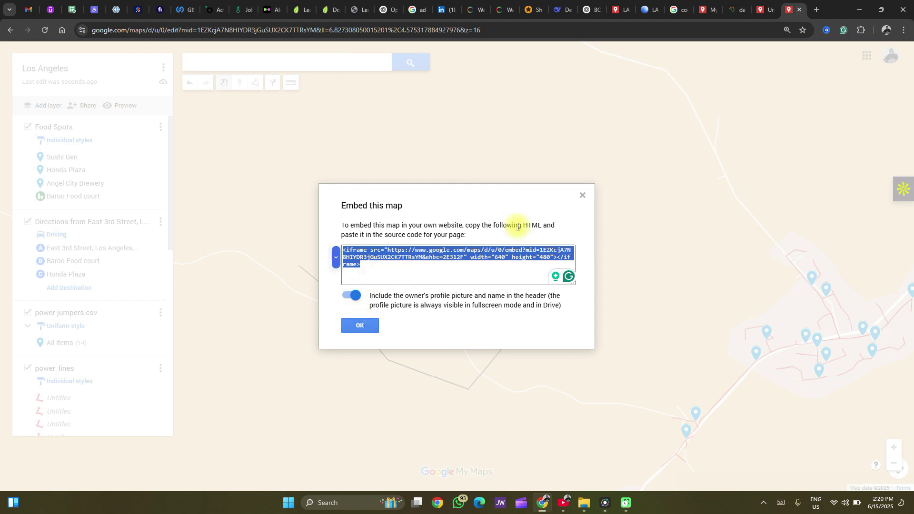
left_click(582, 196)
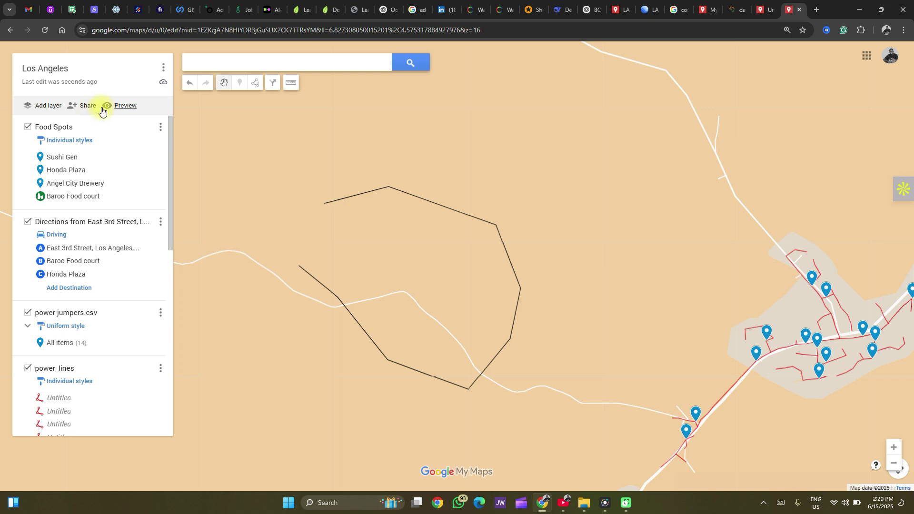
left_click(164, 68)
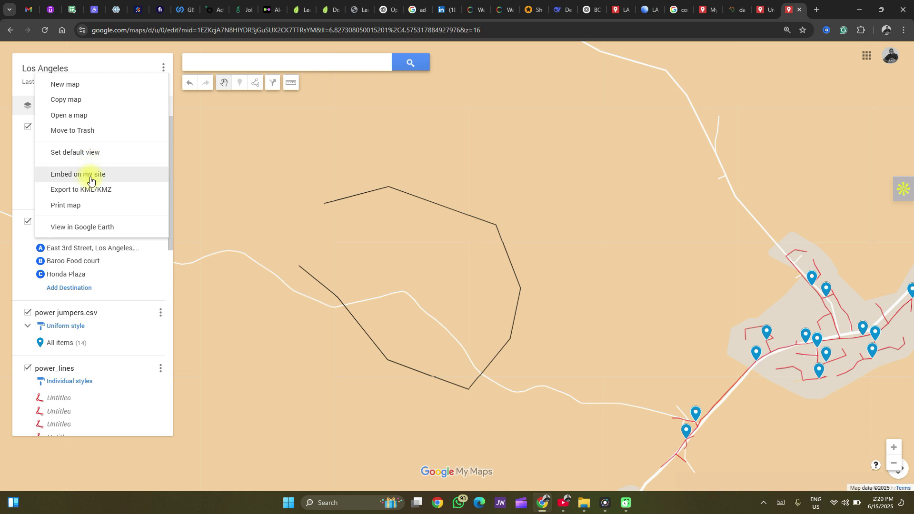
left_click(75, 204)
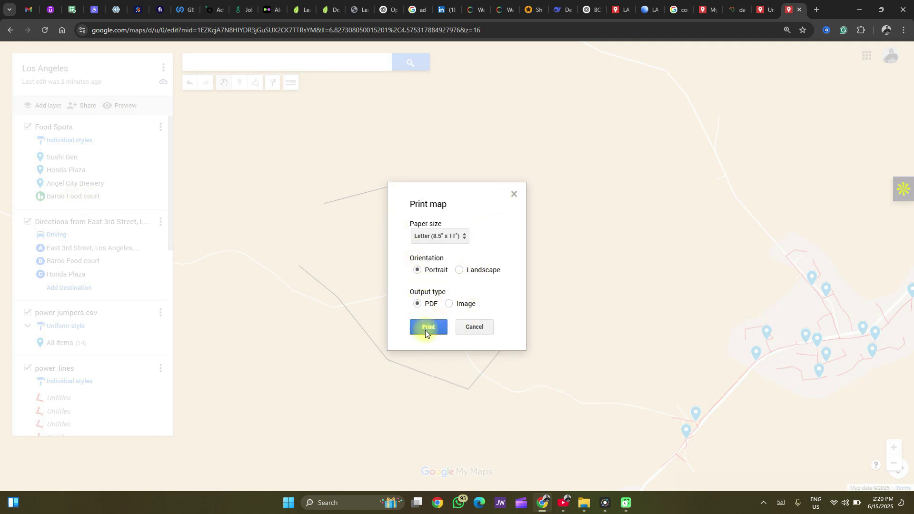
left_click(486, 326)
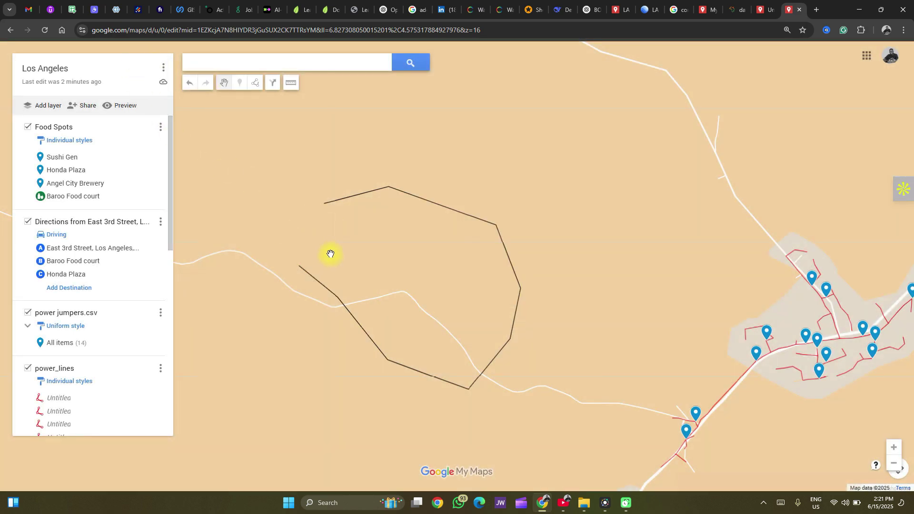
scroll(330, 254, "down", 6)
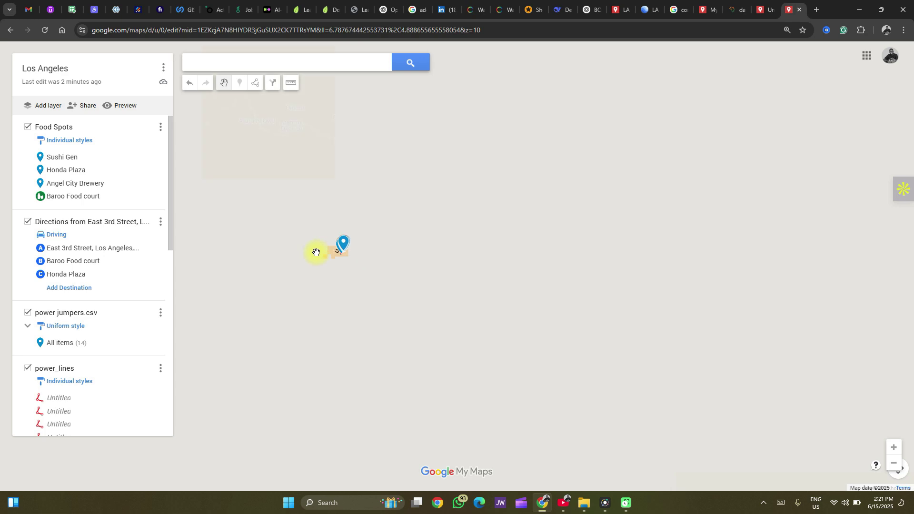
Step: Zoom out around the stray pin and briefly check the Food Spots layer's options
scroll(315, 252, "down", 2)
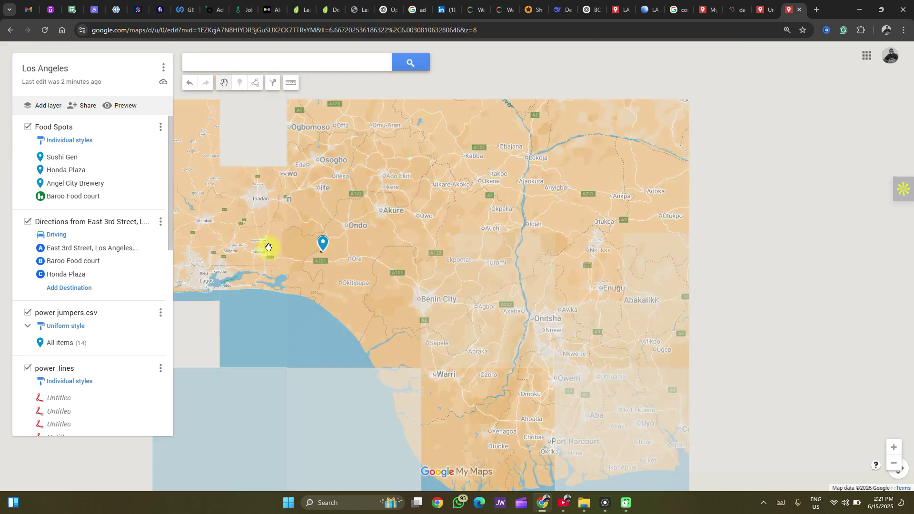
left_click_drag(332, 245, 432, 240)
scroll(322, 237, "down", 2)
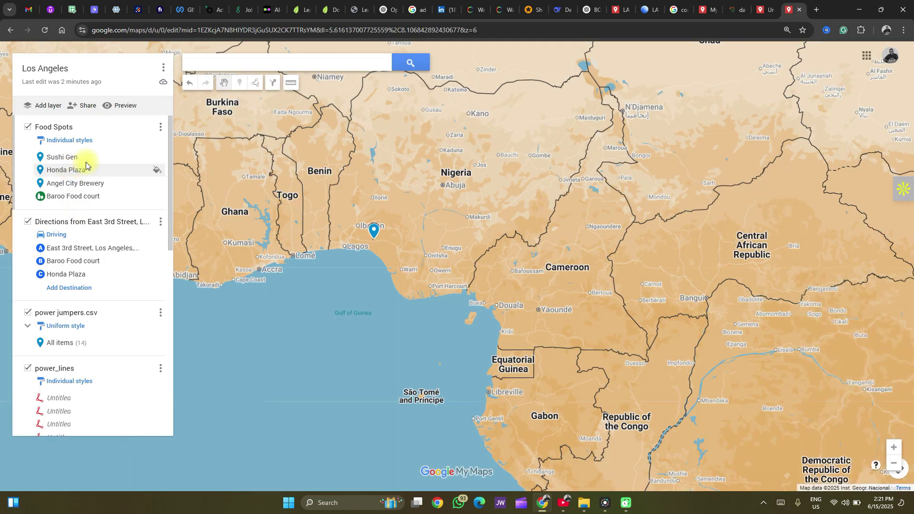
left_click(160, 127)
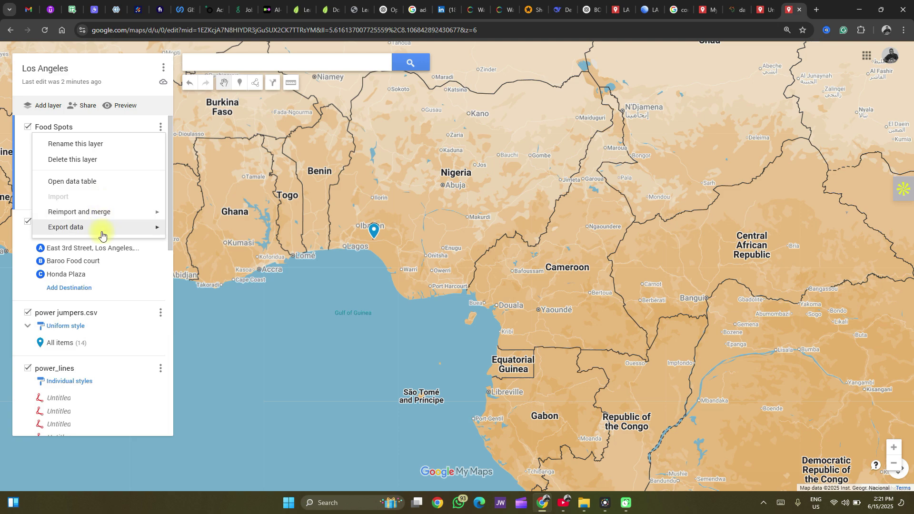
left_click(230, 298)
Step: Pan across the world view, then zoom back in on downtown Los Angeles
left_click_drag(234, 298, 410, 299)
scroll(329, 286, "down", 2)
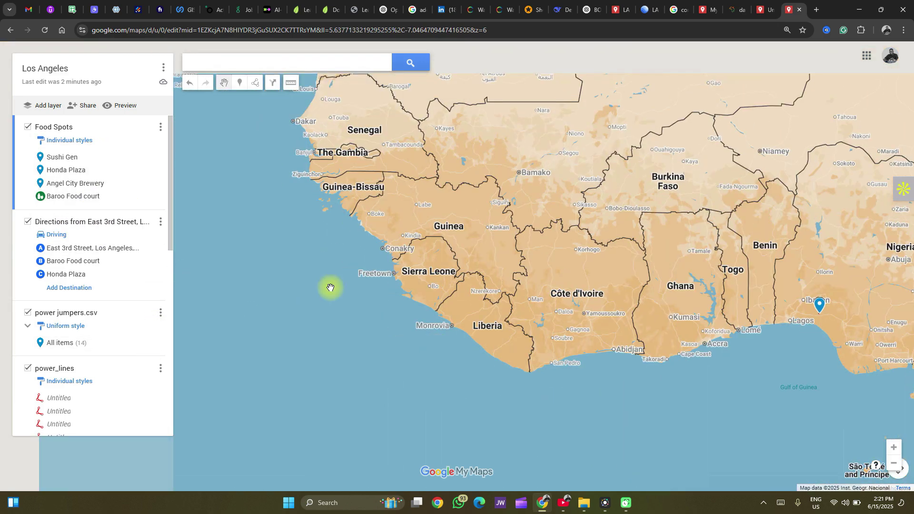
scroll(298, 265, "down", 4)
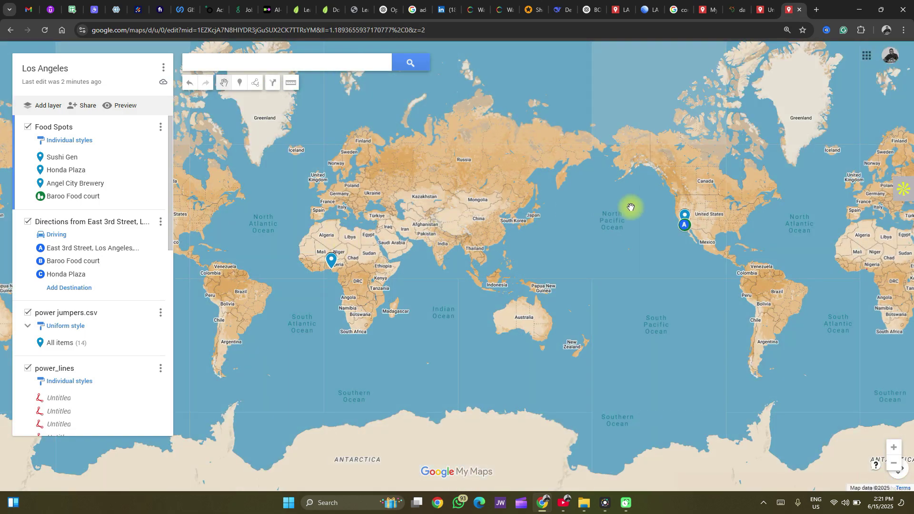
scroll(648, 223, "up", 2)
scroll(639, 256, "up", 1)
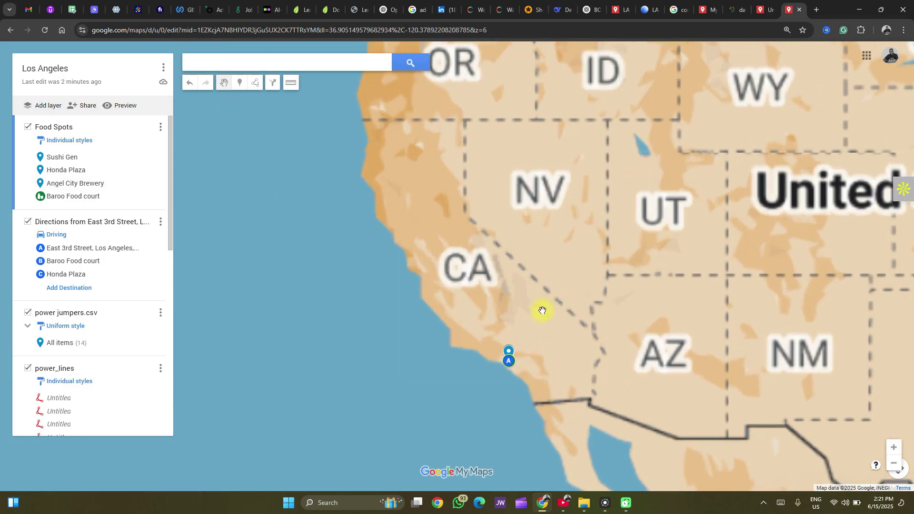
scroll(485, 370, "up", 5)
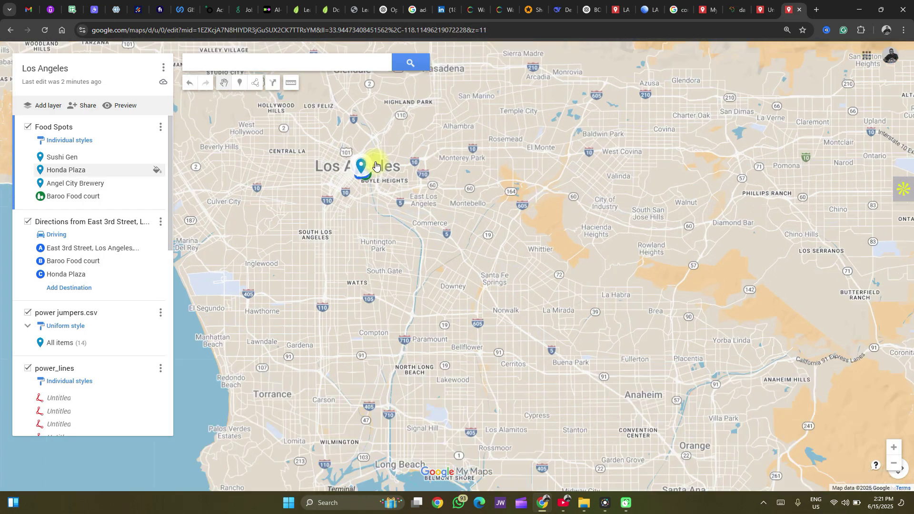
scroll(348, 163, "up", 2)
scroll(288, 211, "up", 3)
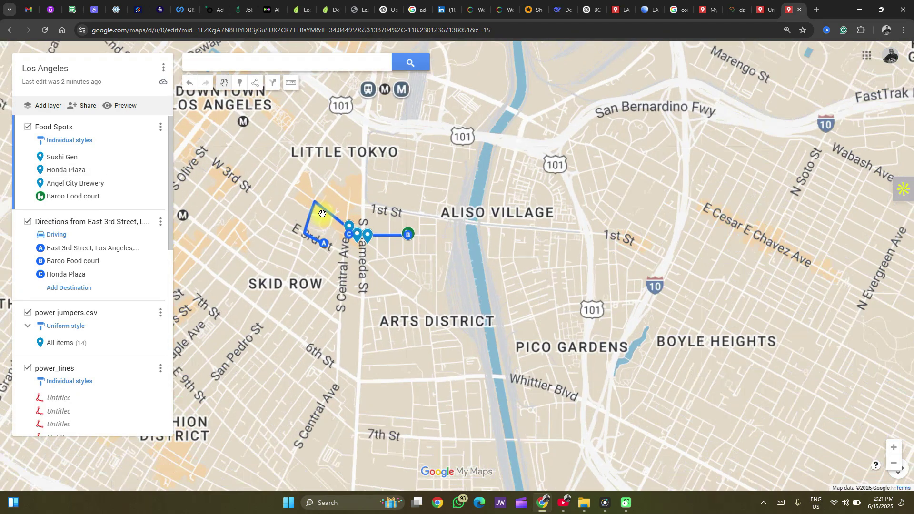